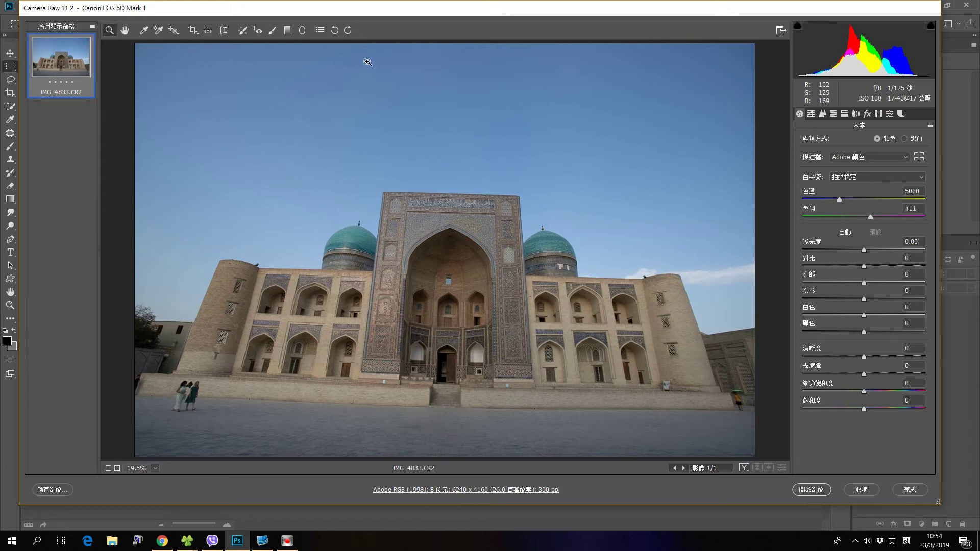
click(348, 29)
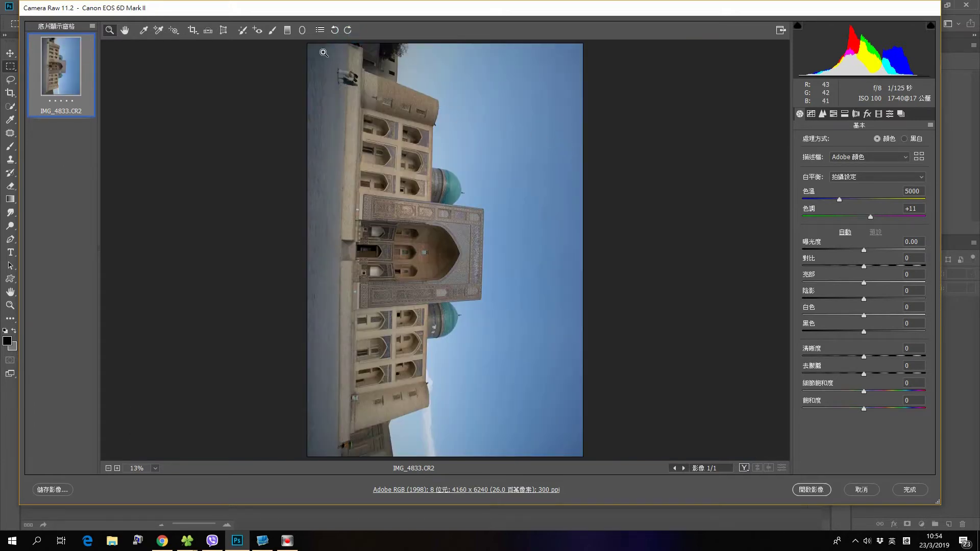
click(334, 29)
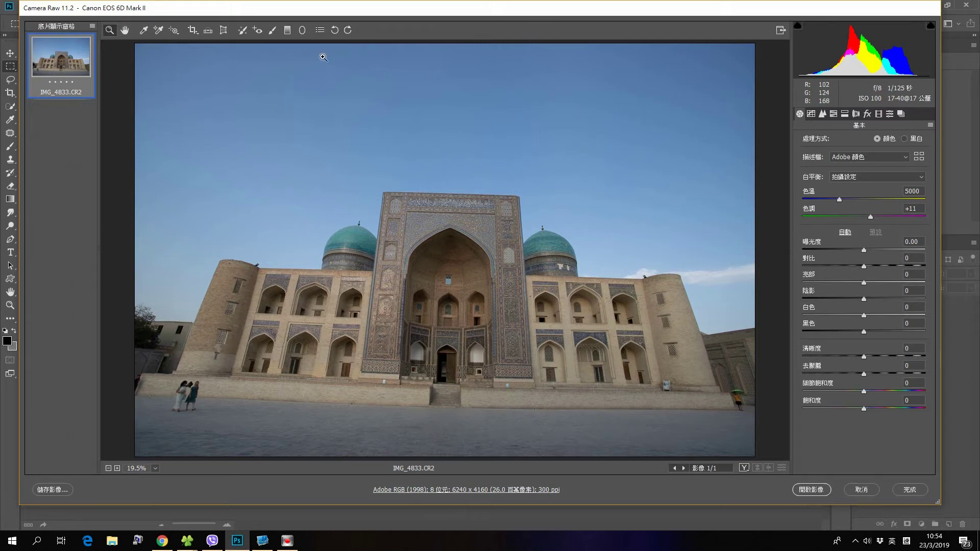
click(321, 31)
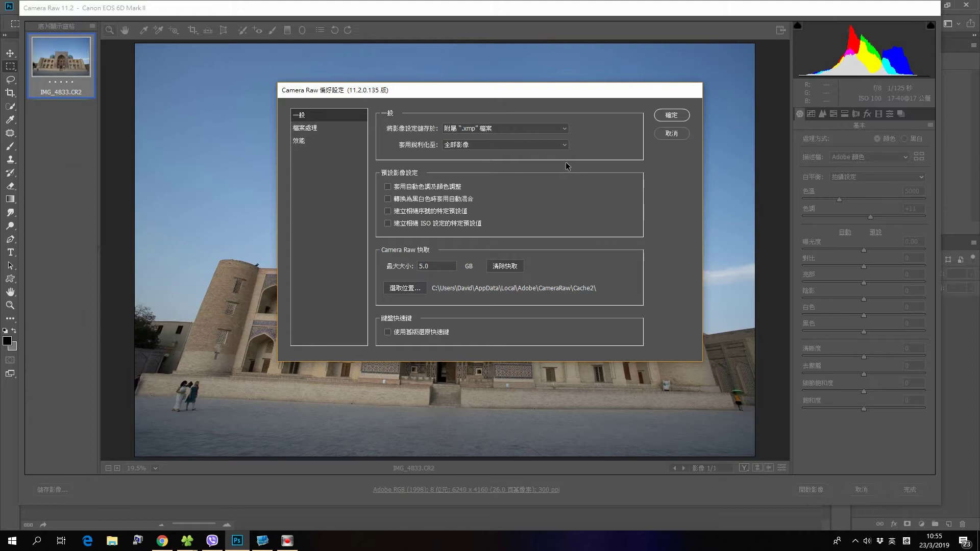
click(670, 115)
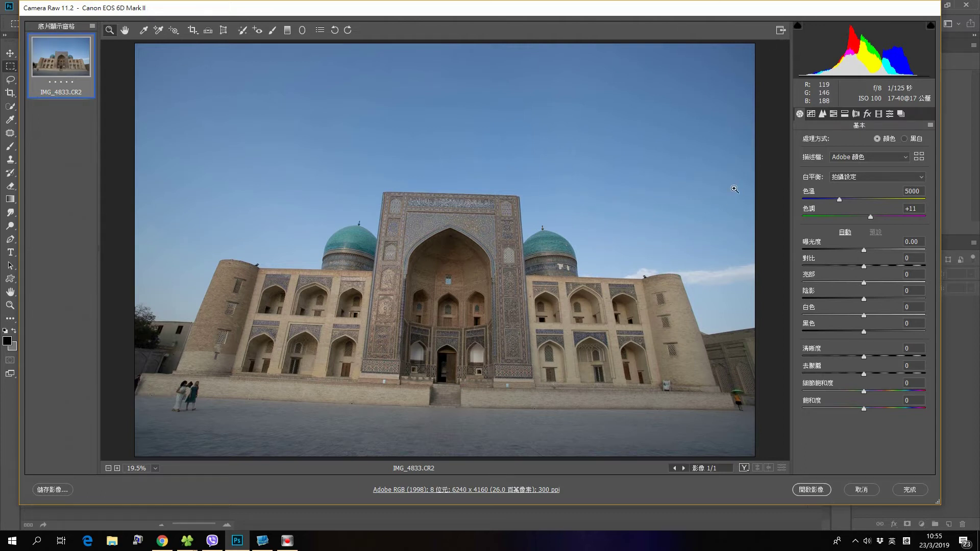
click(780, 29)
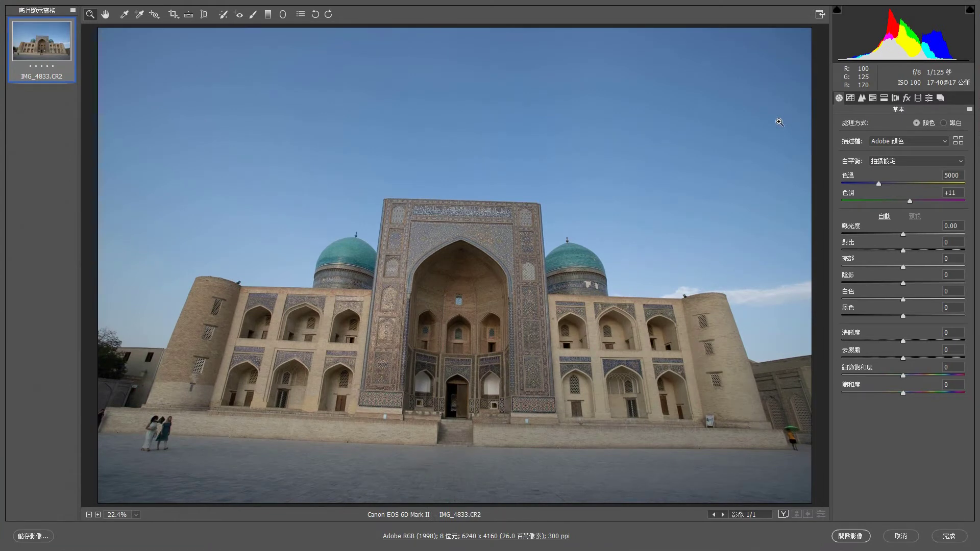
click(819, 15)
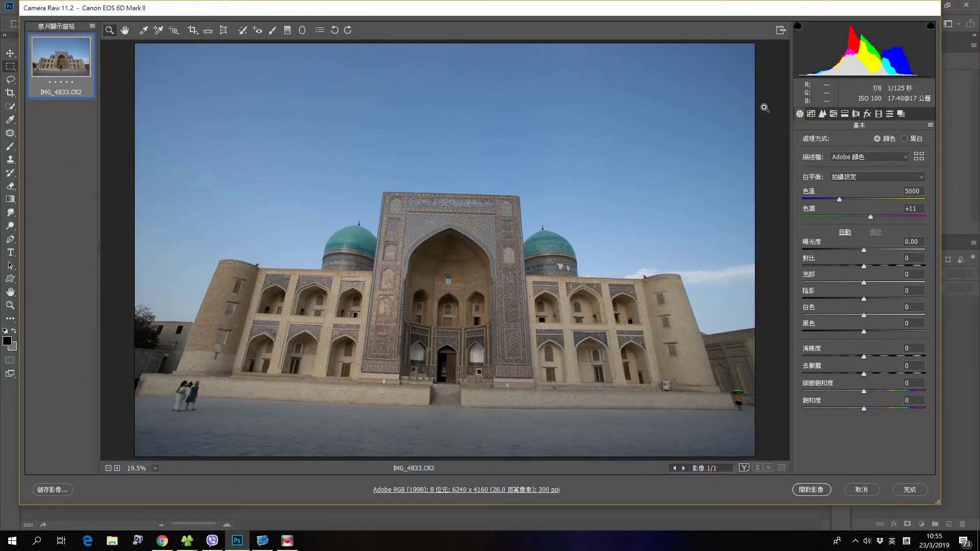
- Expand Camera Raw to full screen and activate the Graduated Filter tool
click(779, 31)
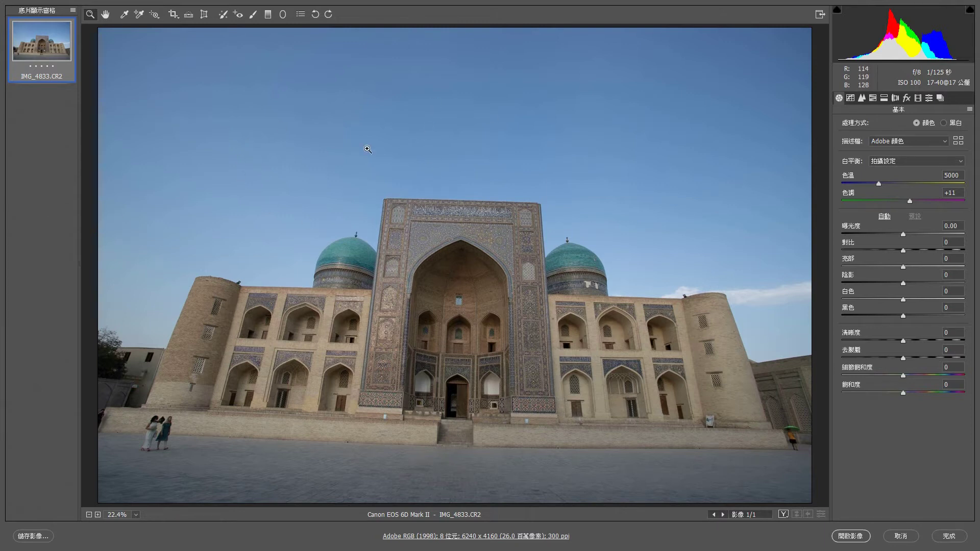
click(267, 15)
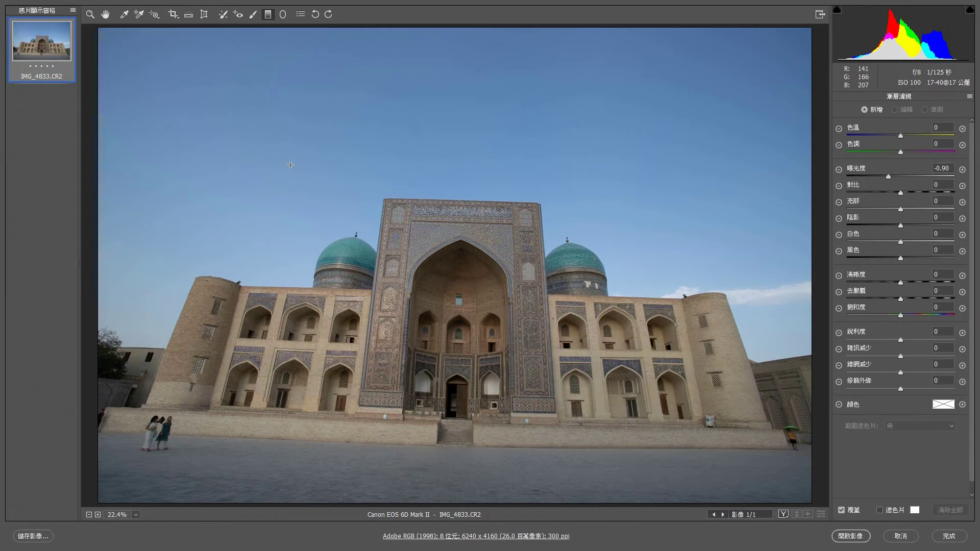
- Darken the mosque sky with a -2.05 exposure graduated filter fading down past the building top
drag(458, 70, 456, 387)
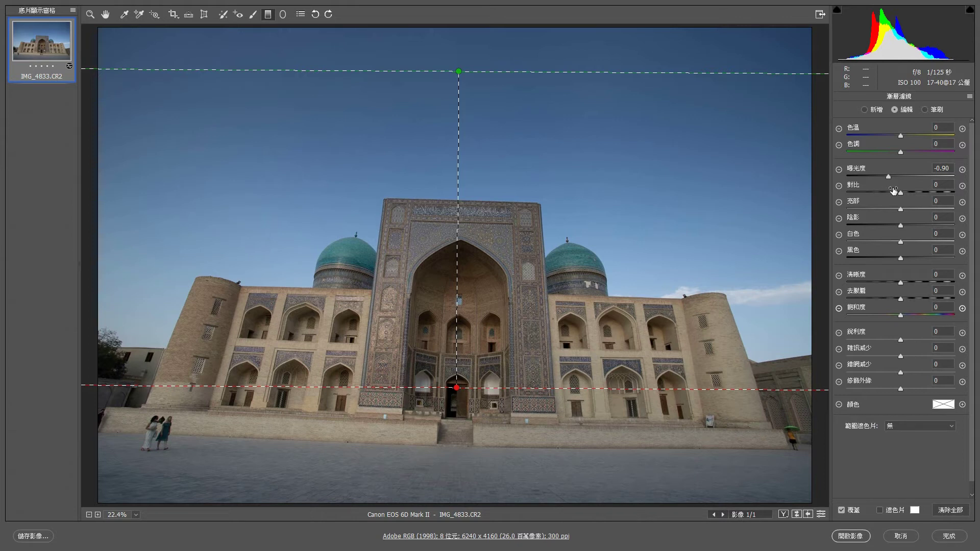
drag(888, 176, 873, 180)
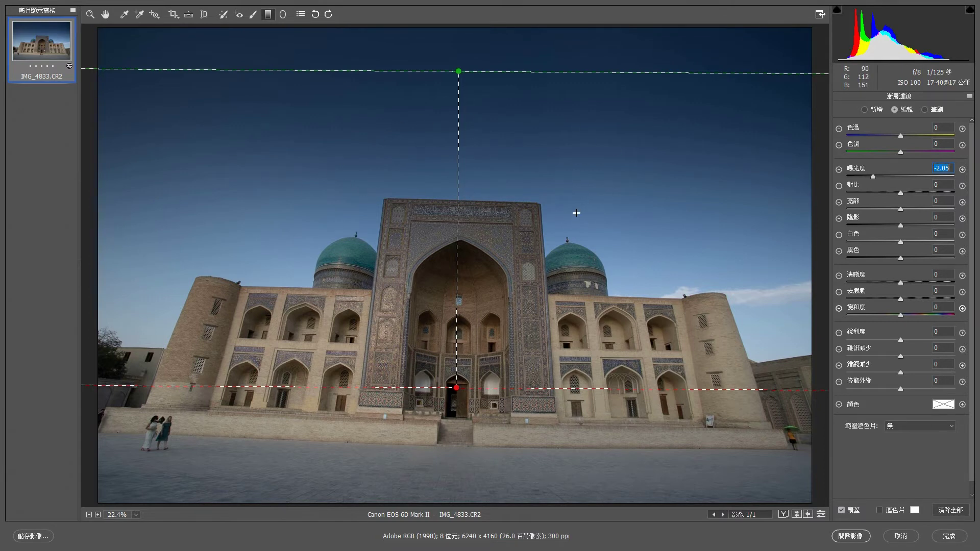
mouse_move(459, 72)
mouse_down()
mouse_move(459, 224)
mouse_move(457, 134)
mouse_up()
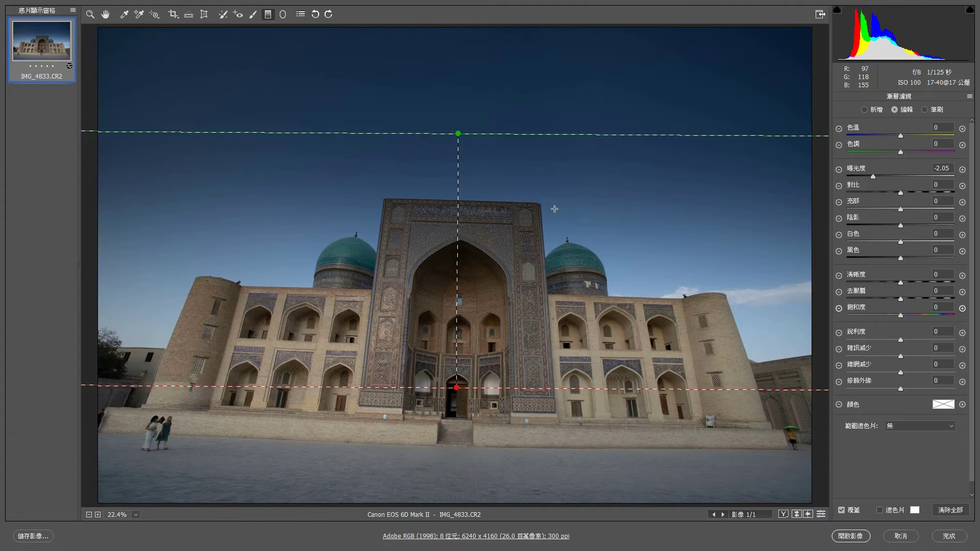
drag(457, 133, 457, 190)
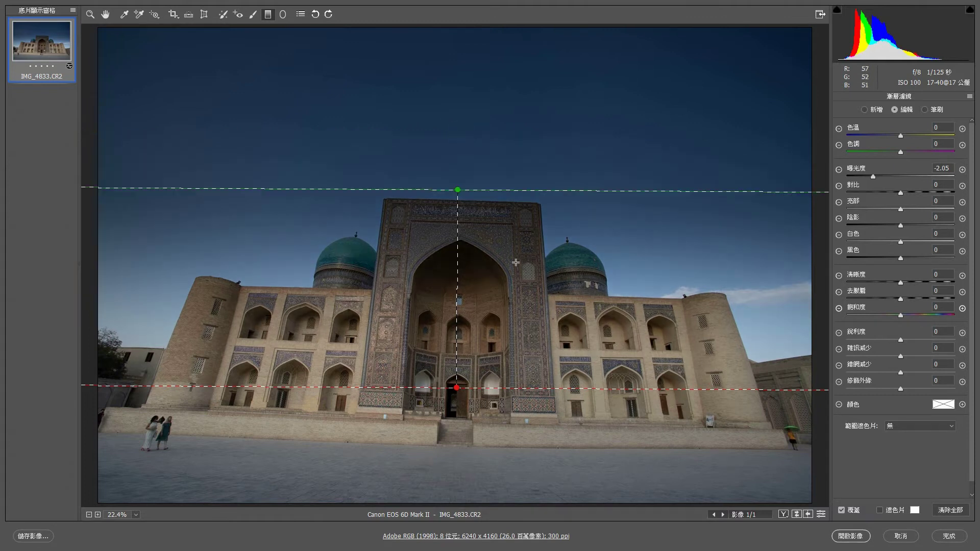
- Clear the sky filter and draw a new graduated filter wide across the photo
click(950, 510)
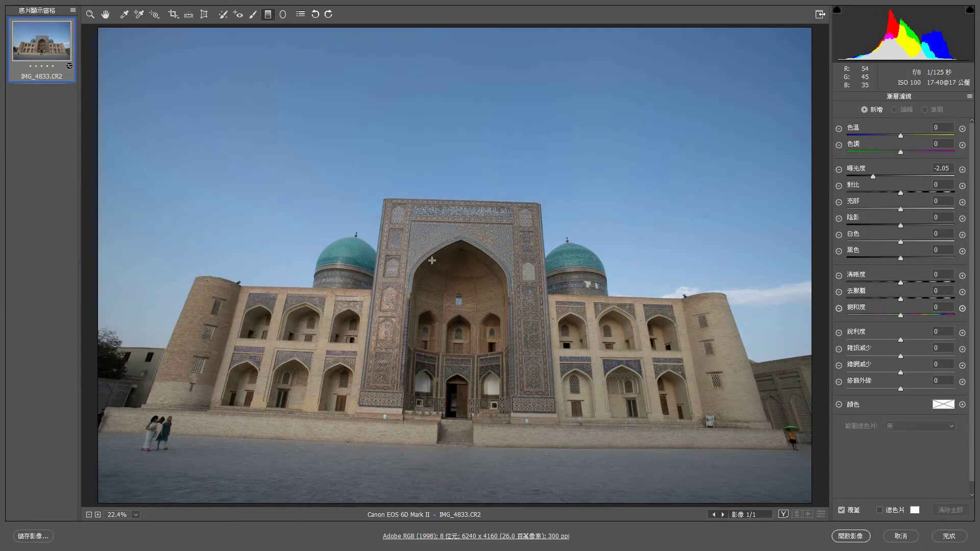
drag(267, 241, 312, 246)
drag(383, 248, 631, 237)
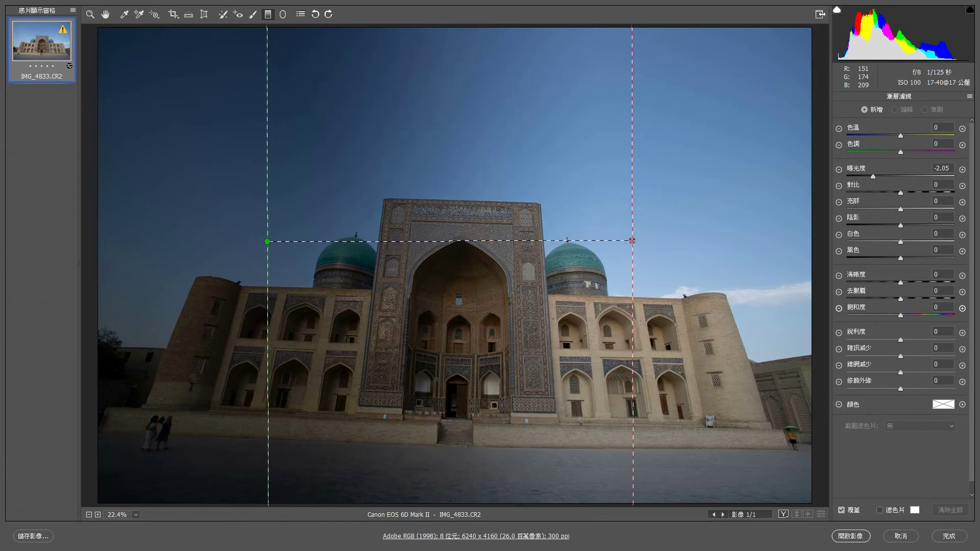
drag(631, 237, 634, 243)
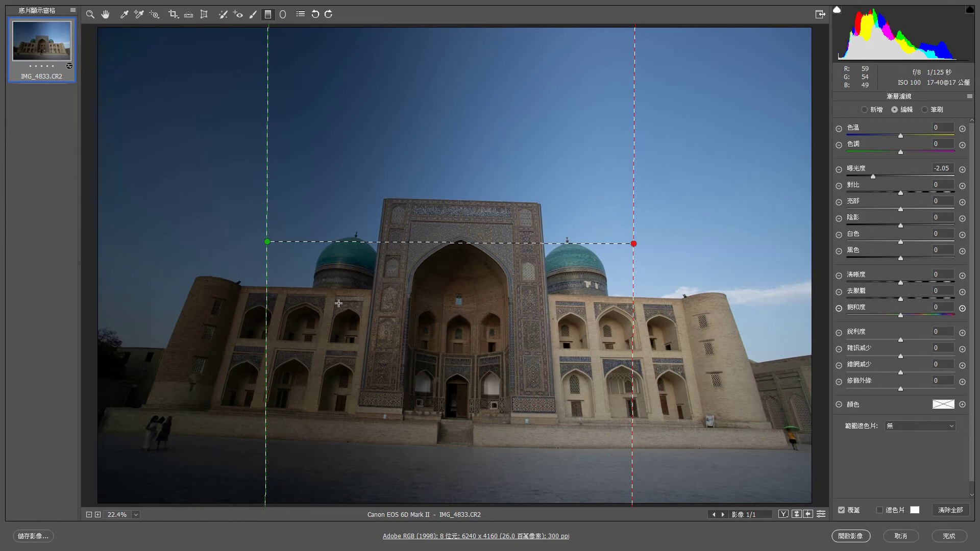
- Swing the gradient sideways so it darkens the right half, fading across the central portal
click(267, 241)
drag(267, 243, 684, 254)
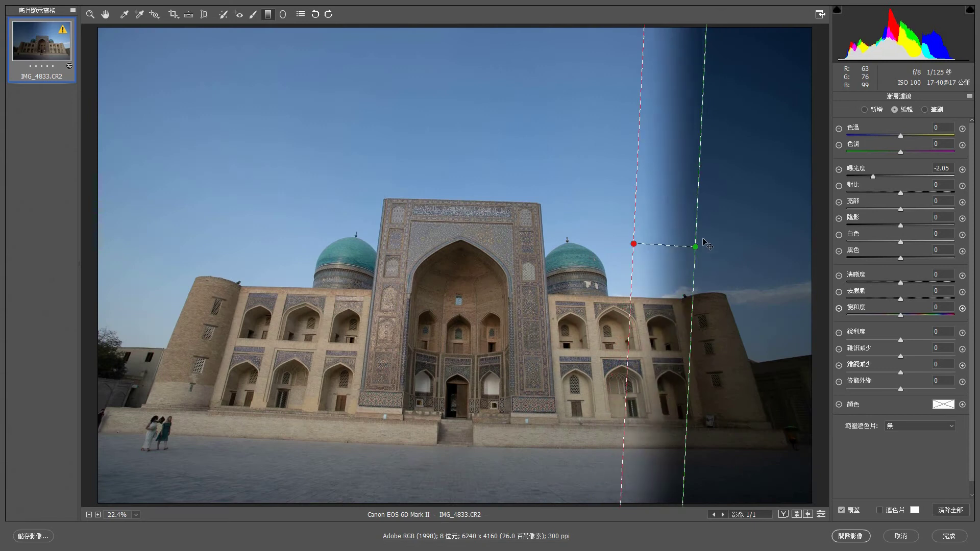
drag(684, 253, 705, 246)
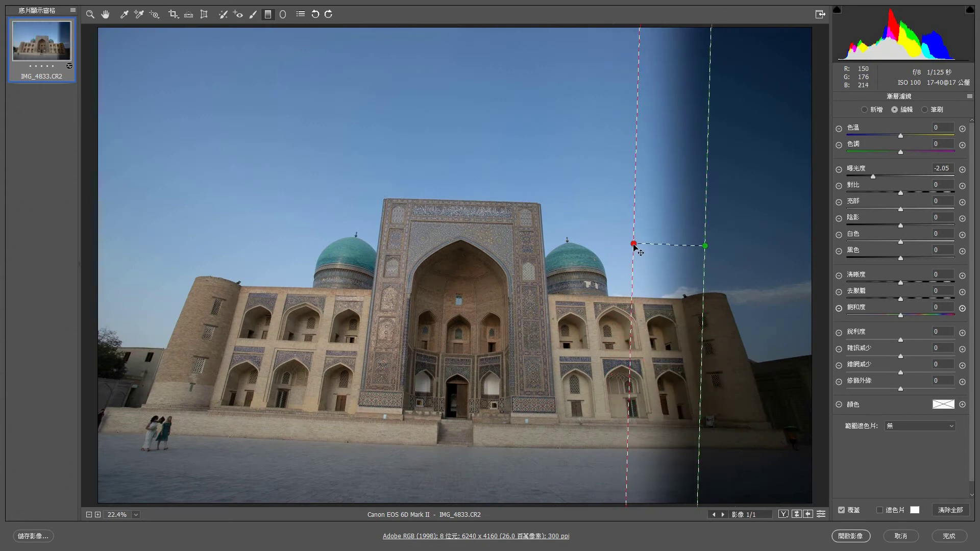
drag(633, 245, 279, 246)
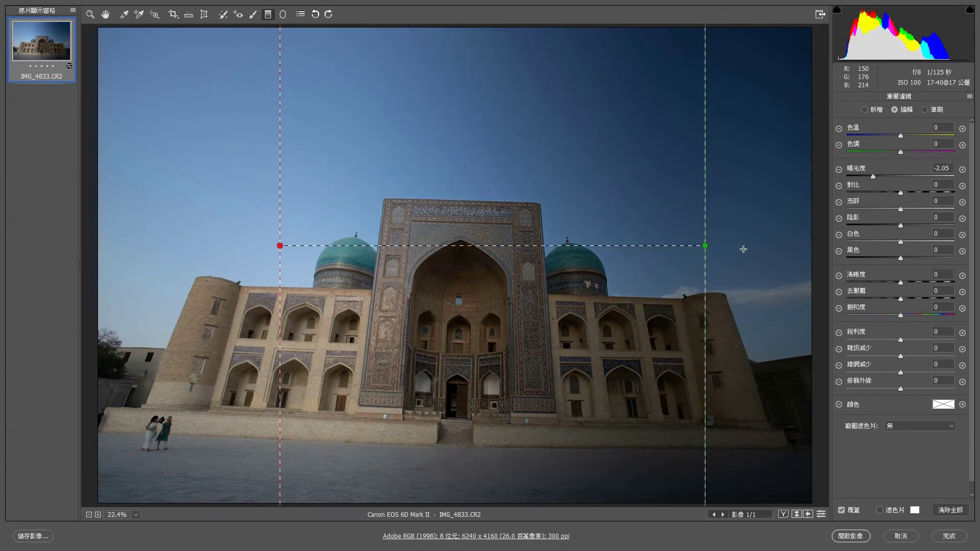
drag(705, 246, 605, 248)
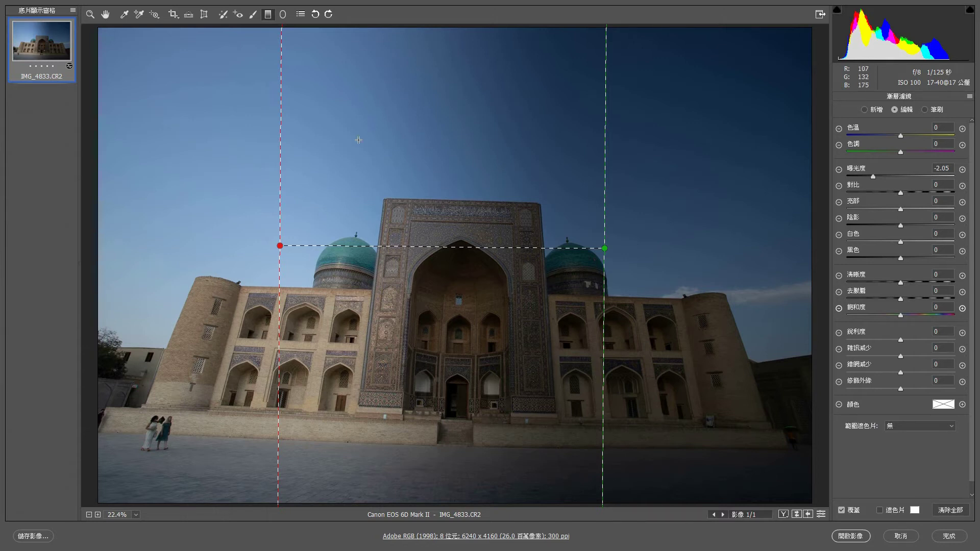
drag(281, 245, 418, 250)
drag(604, 248, 503, 249)
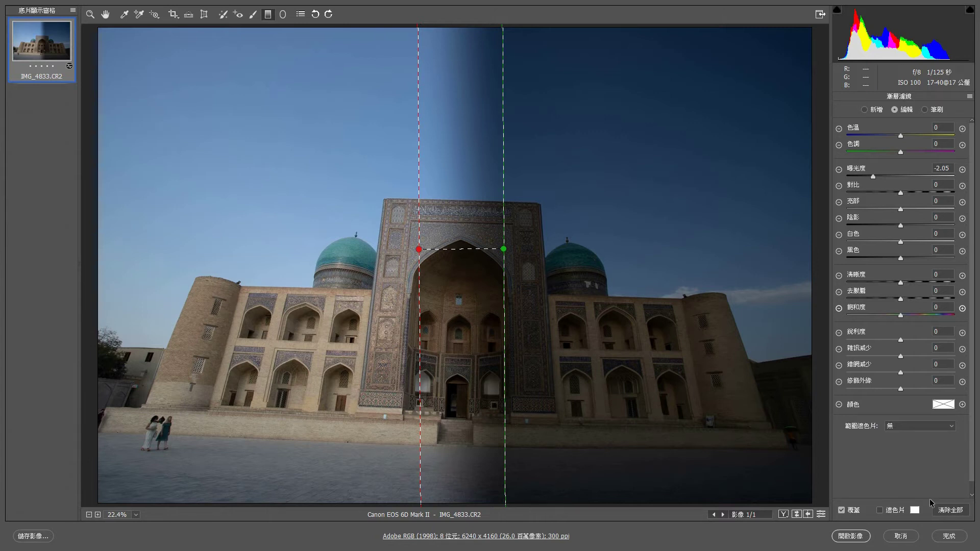
- Clear all graduated filters from the mosque photo
click(950, 510)
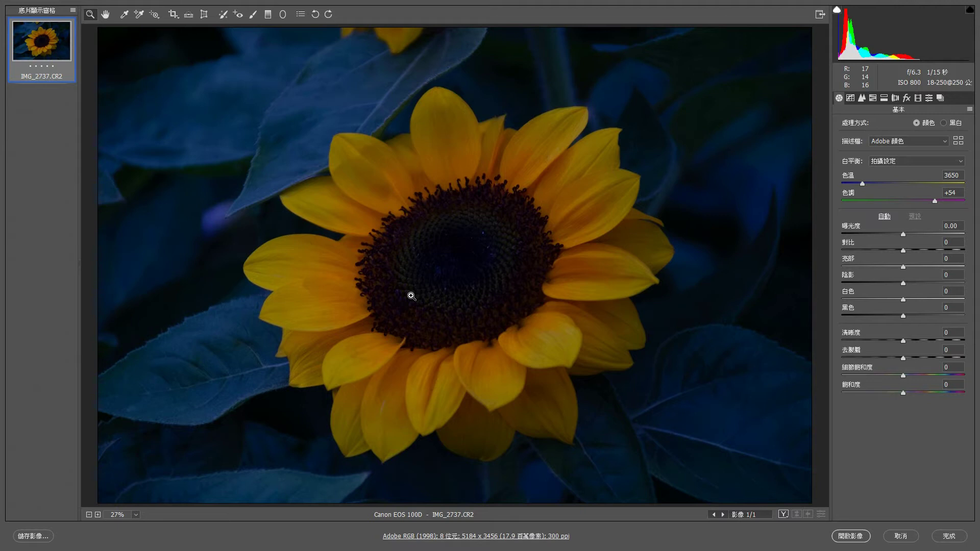
- Choose the Radial Filter tool with Exposure set to +1.00 and Feather 38
click(283, 15)
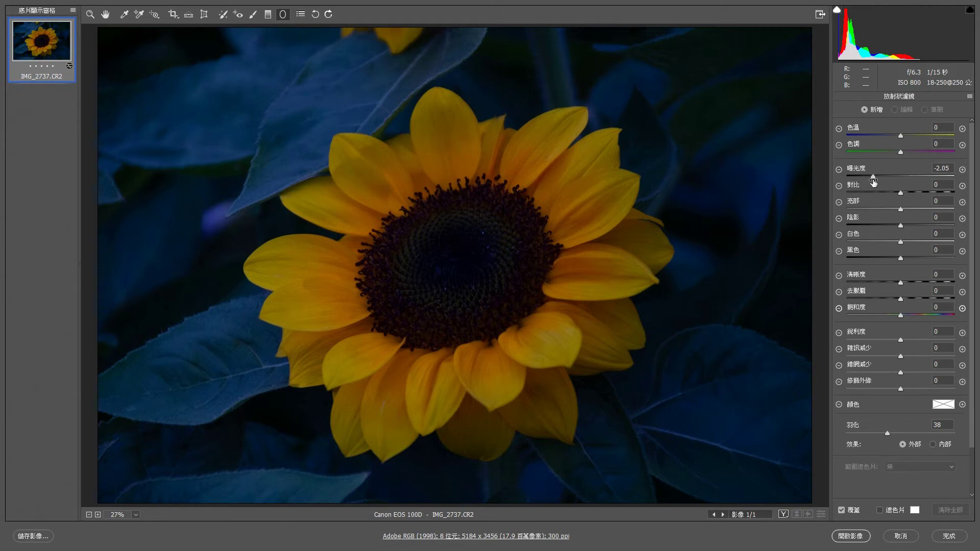
drag(874, 177, 916, 177)
text(1)
scroll(967, 347, down, 2)
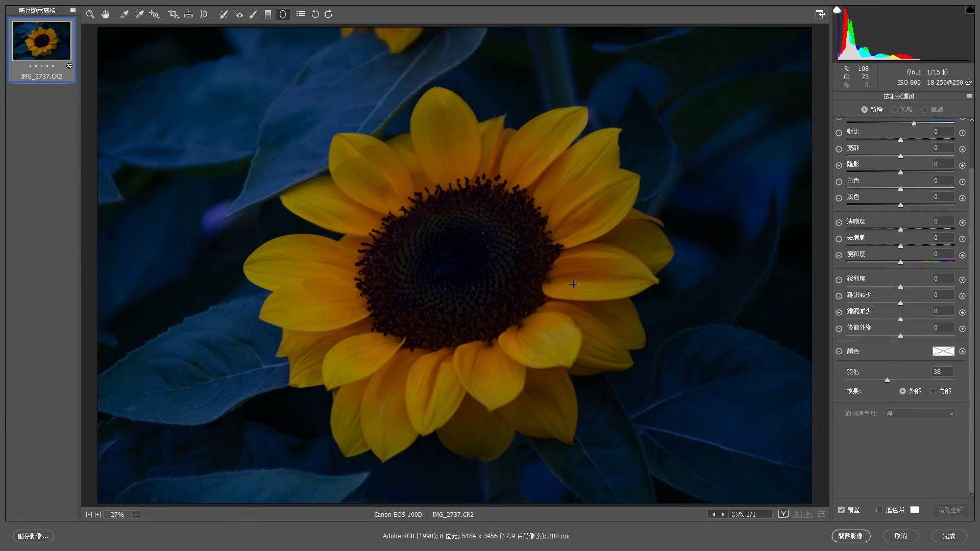
- Draw and rotate a radial ellipse around the sunflower, with its effect applied Inside
drag(342, 179, 496, 286)
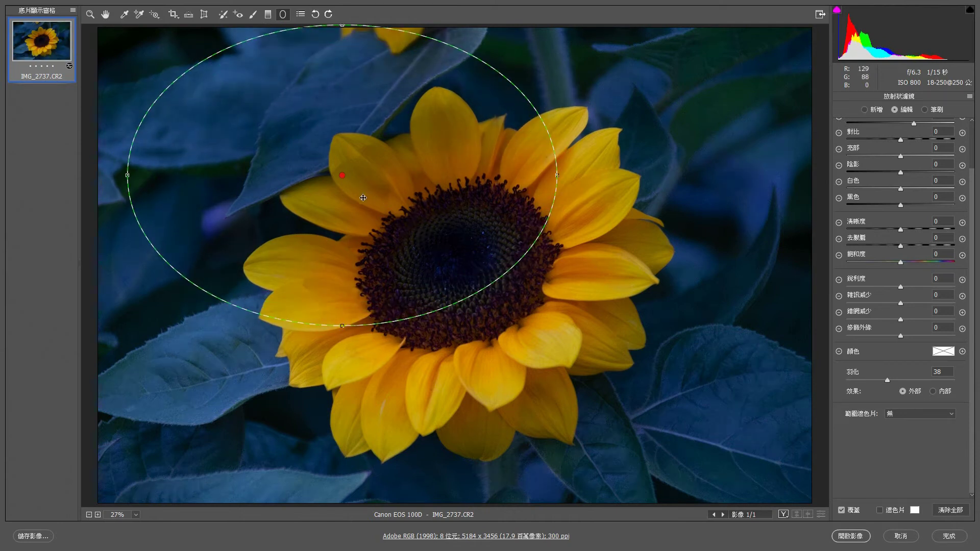
drag(343, 182, 460, 271)
drag(696, 255, 687, 194)
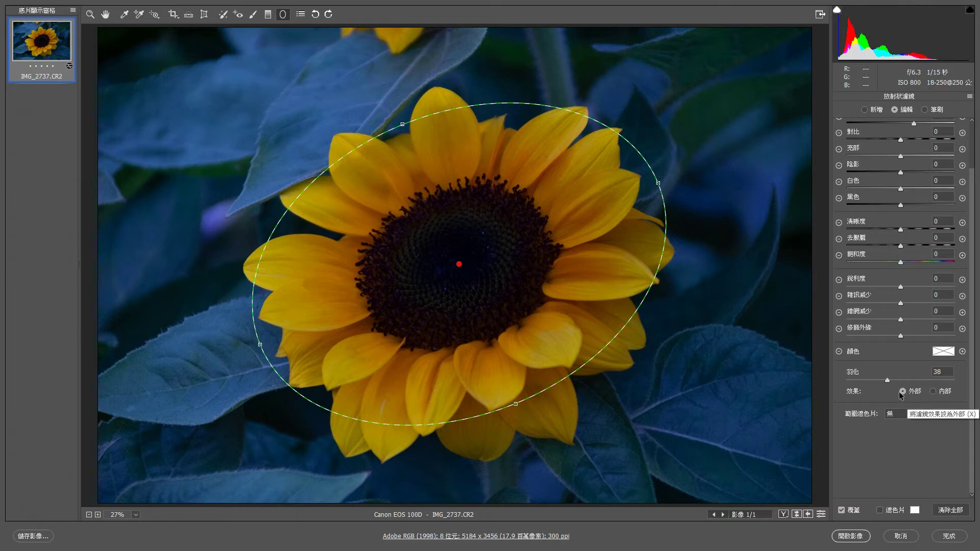
click(933, 391)
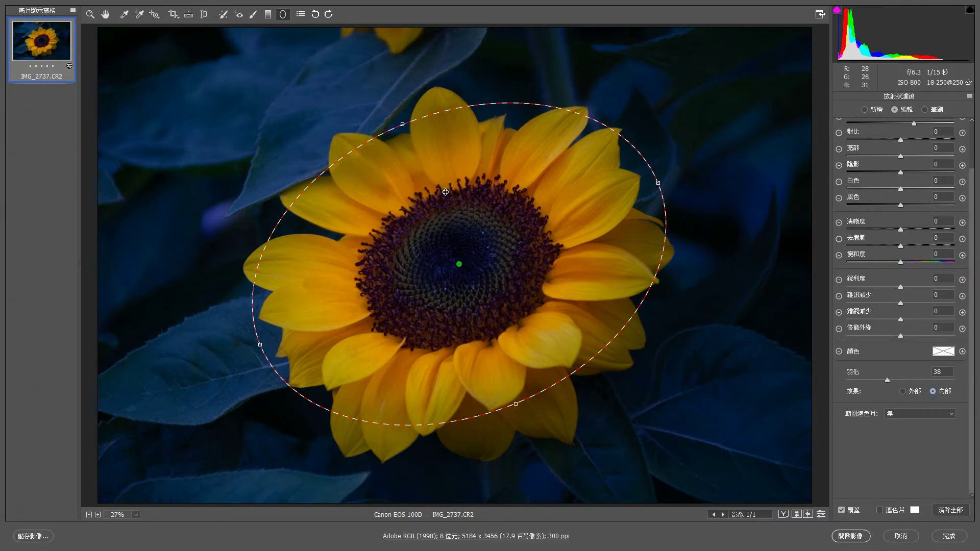
drag(403, 124, 395, 108)
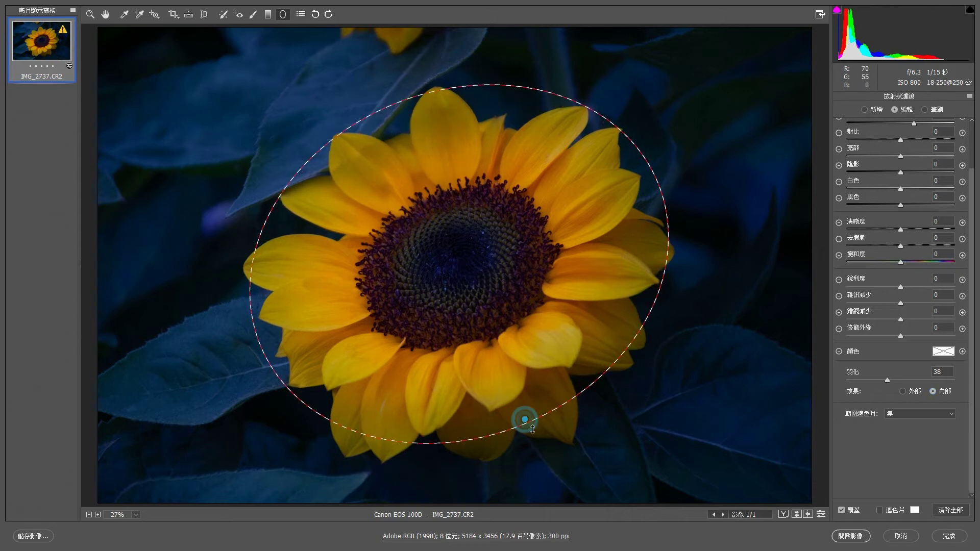
drag(524, 421, 531, 439)
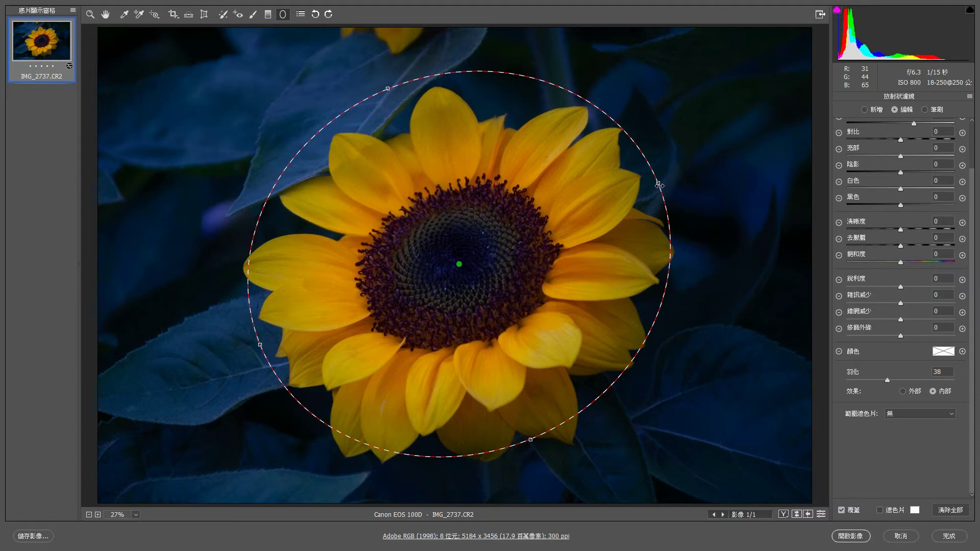
drag(657, 182, 664, 180)
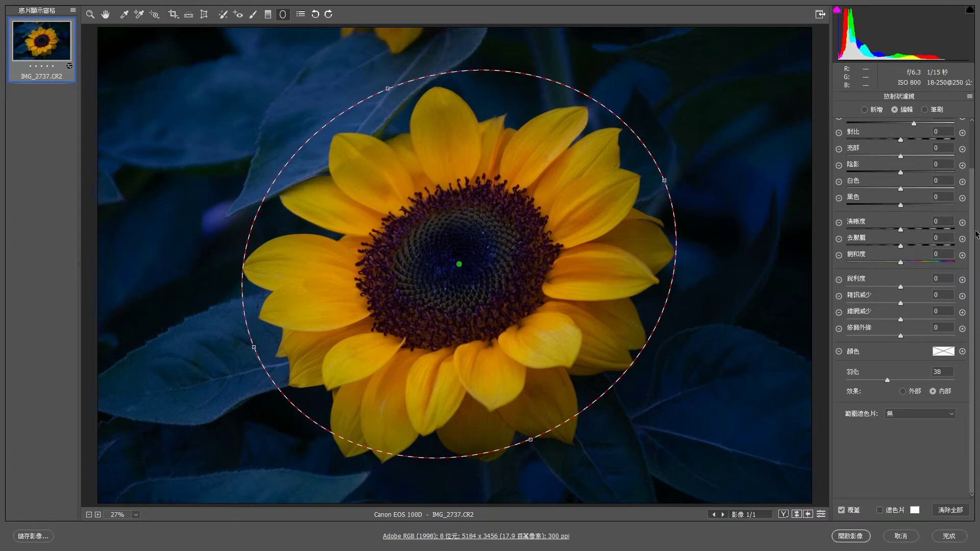
- Raise the radial filter's exposure to +2.25 to brighten the flower
scroll(964, 229, up, 3)
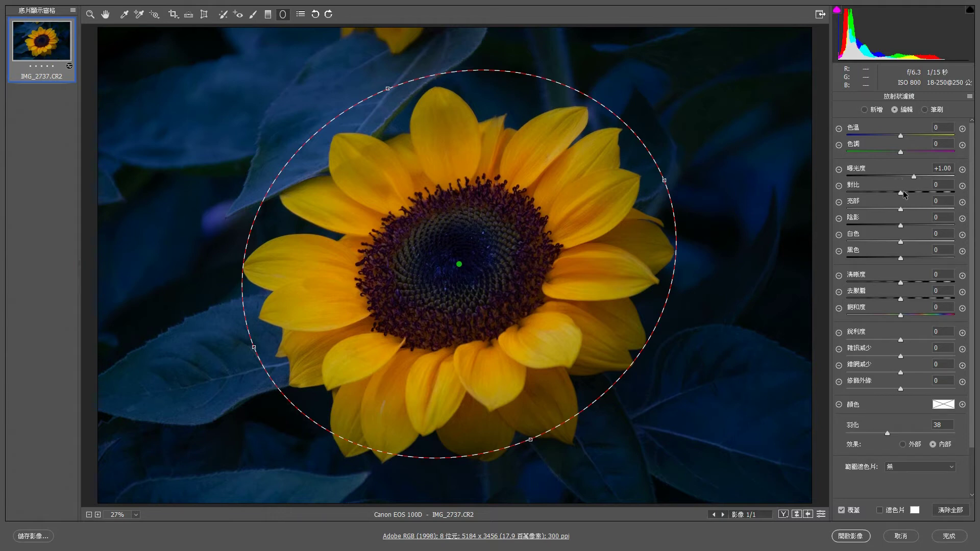
click(915, 175)
drag(915, 176, 933, 176)
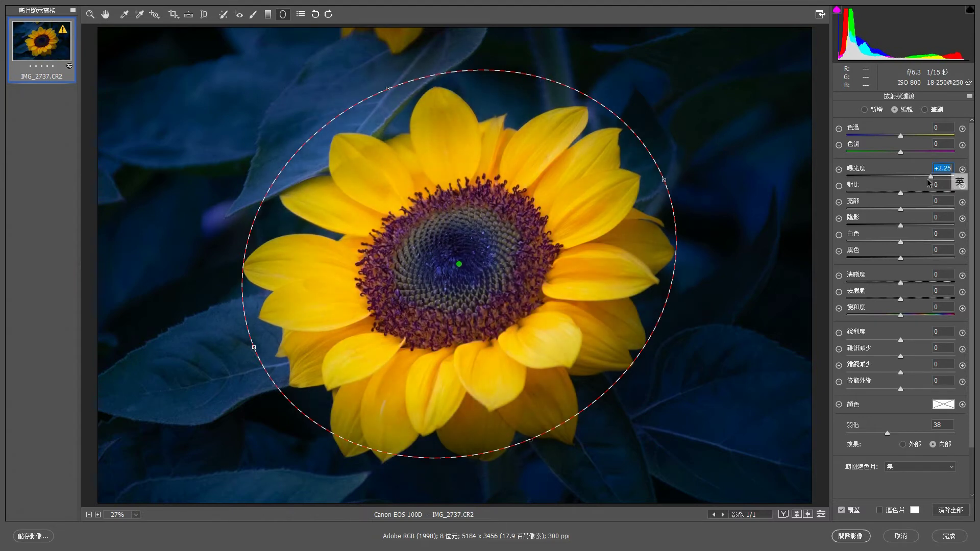
click(106, 15)
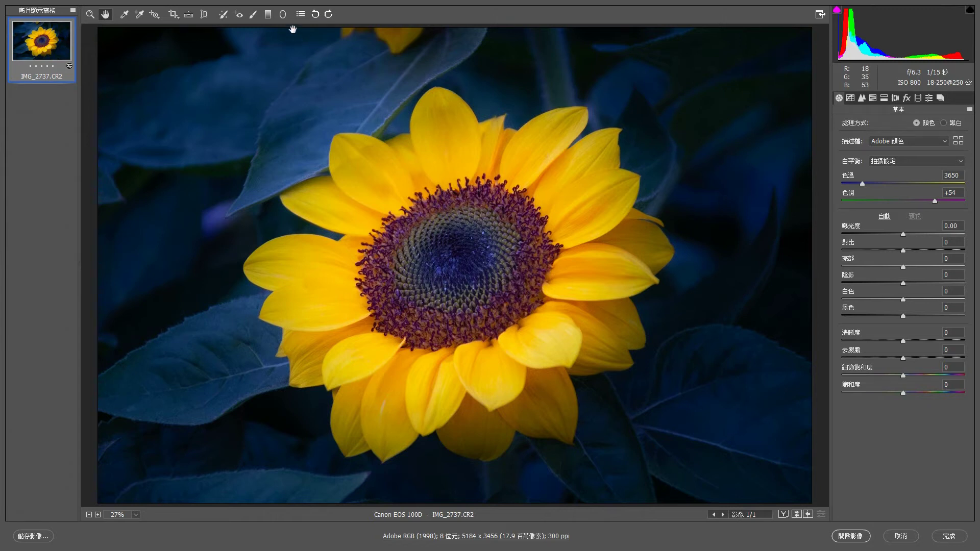
- Start a second radial filter with its effect set to Outside
click(283, 14)
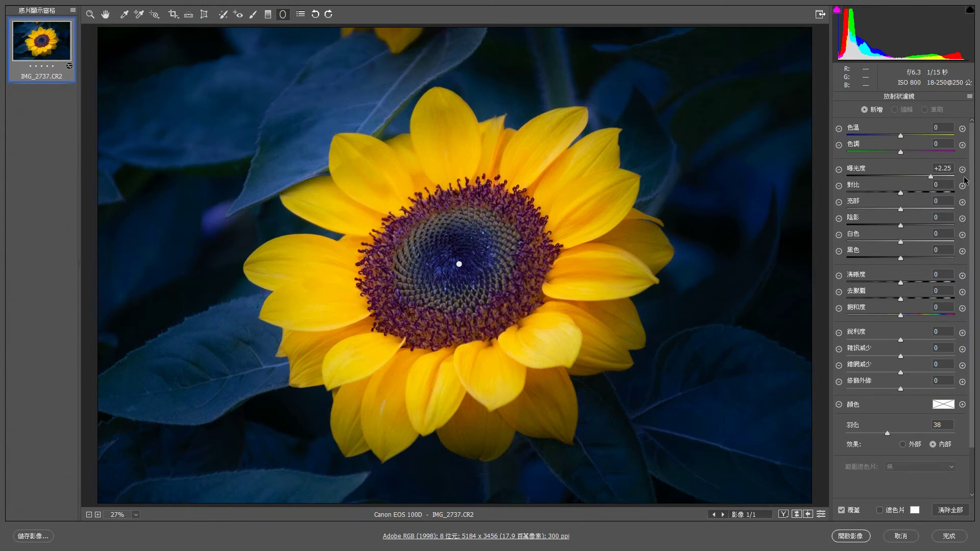
drag(931, 176, 881, 177)
key(Up)
key(Up)
key(Up)
text(1)
click(906, 444)
- Draw the ellipse at -1 exposure, then centre, rotate and widen it around the flower
mouse_move(291, 128)
mouse_down()
mouse_move(486, 245)
mouse_move(435, 201)
mouse_up()
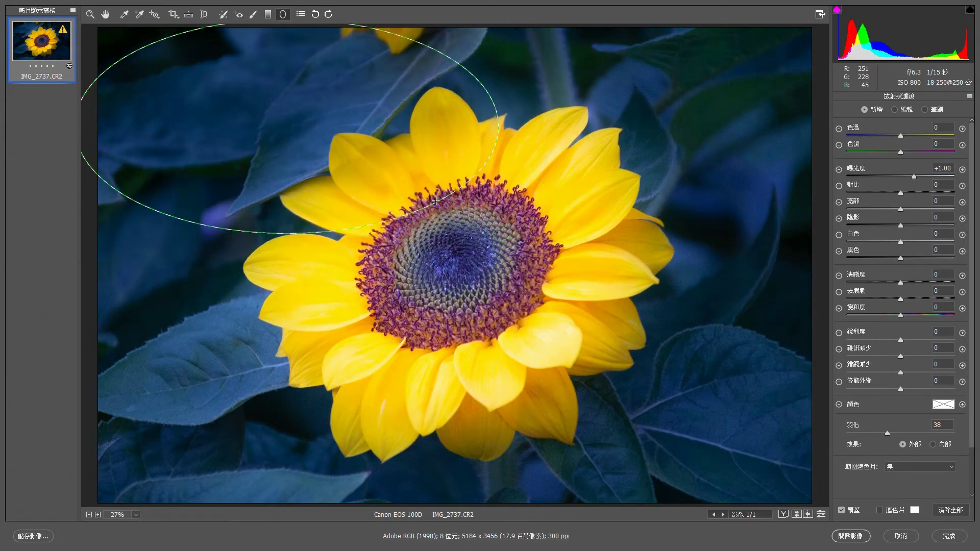
click(951, 168)
text(-1)
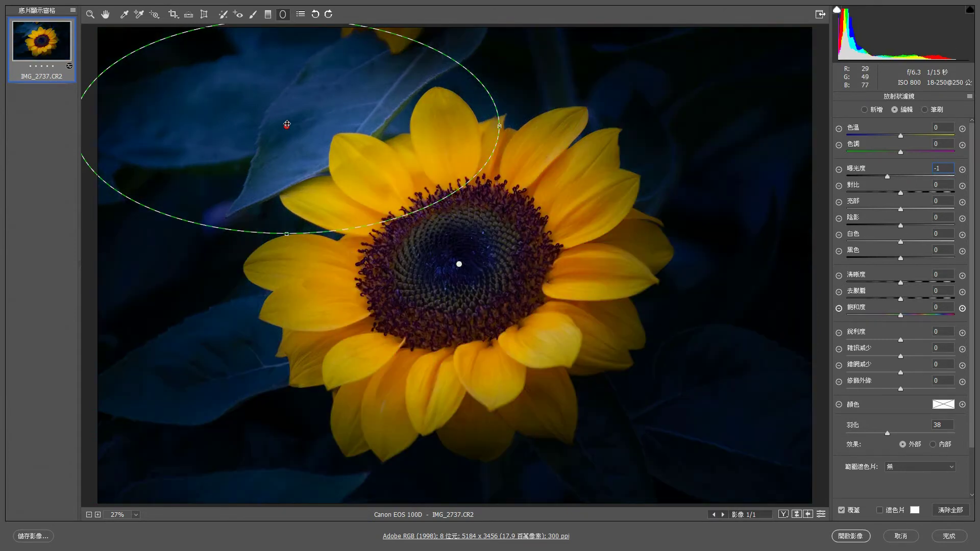
drag(287, 129, 469, 263)
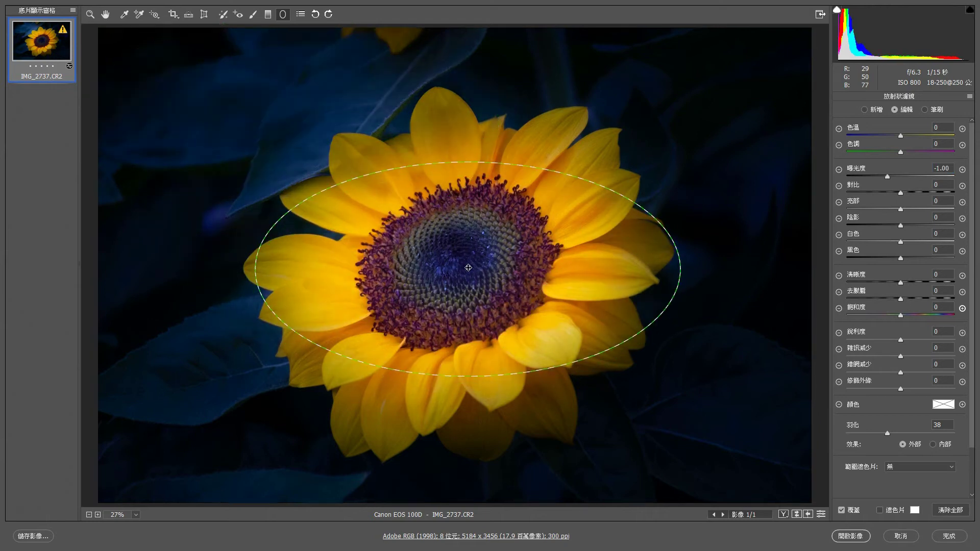
drag(700, 263, 683, 194)
drag(436, 161, 411, 82)
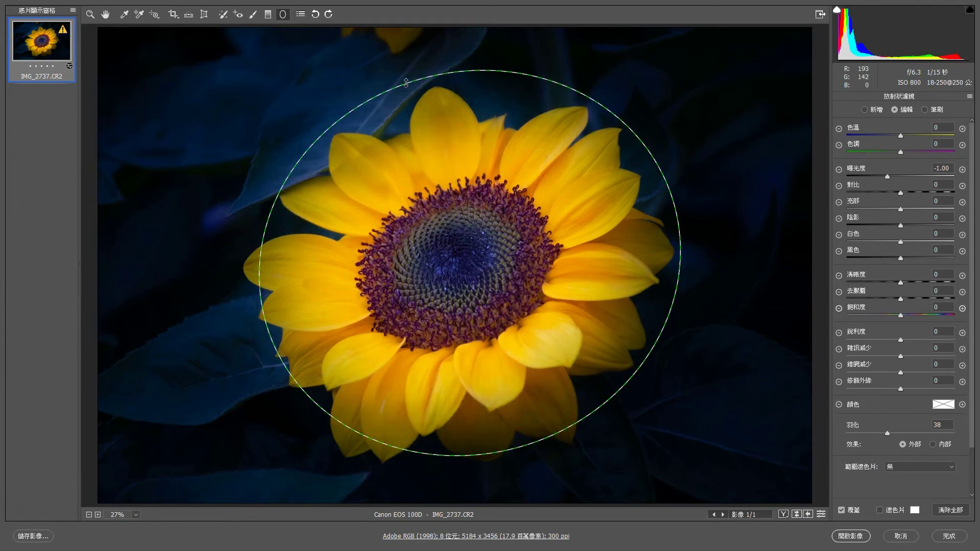
drag(262, 337, 253, 337)
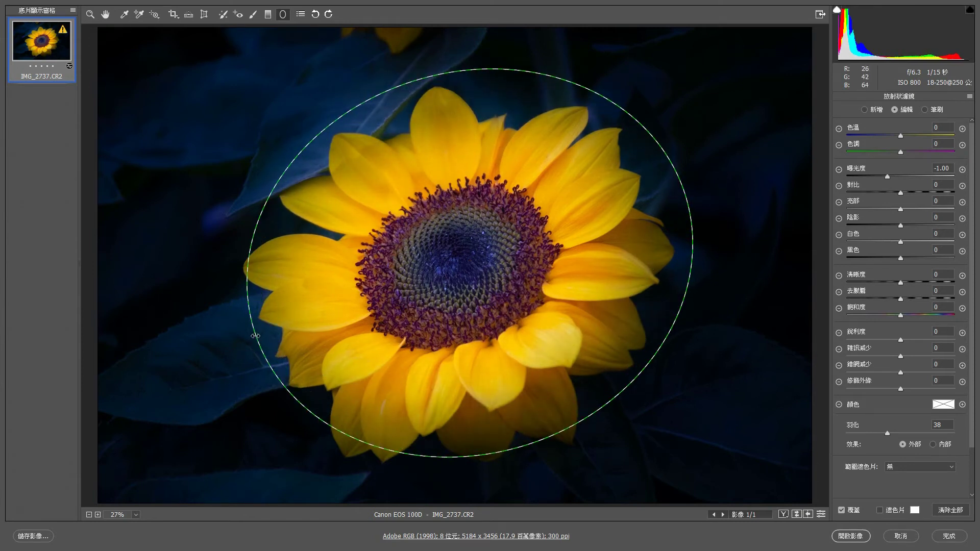
click(455, 266)
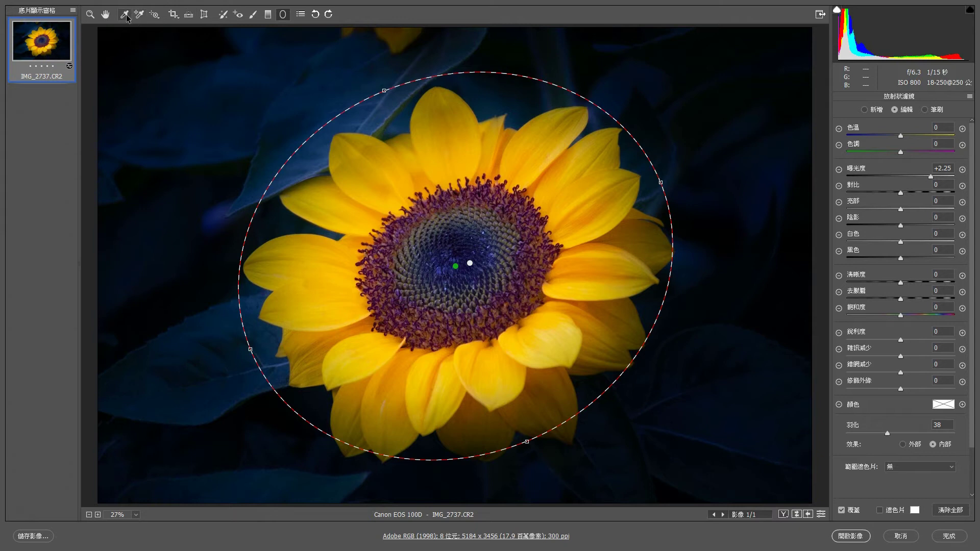
- Return to the radial filters, select the flower pin, and clear both filters
click(105, 13)
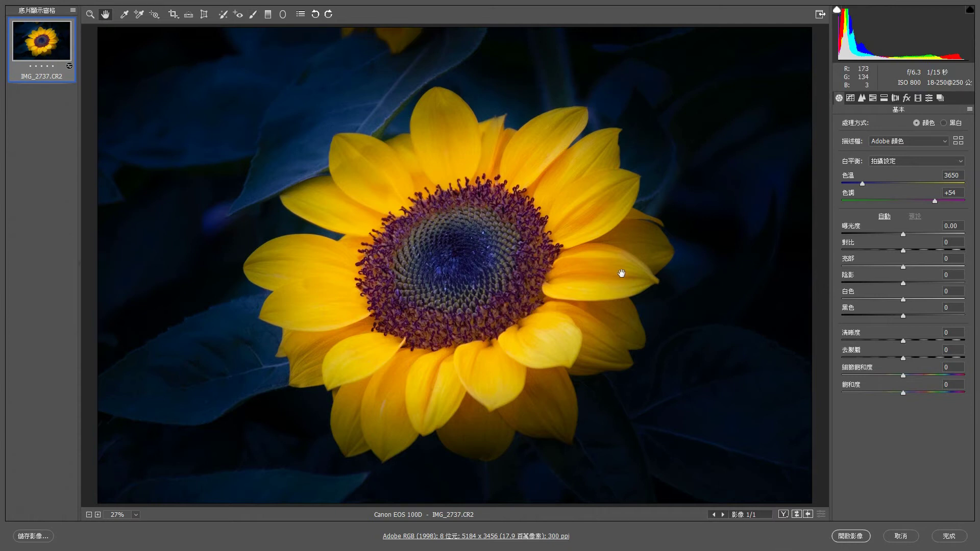
click(282, 14)
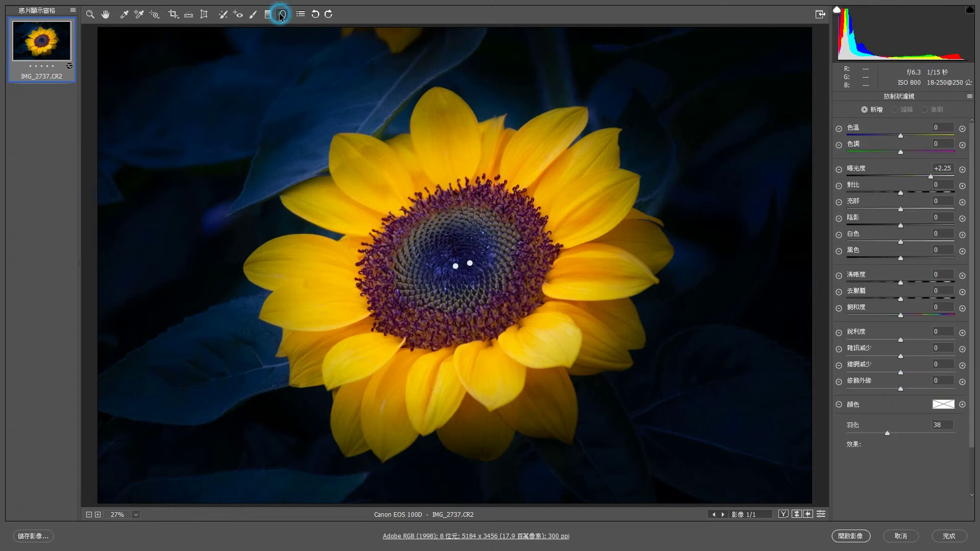
mouse_move(455, 266)
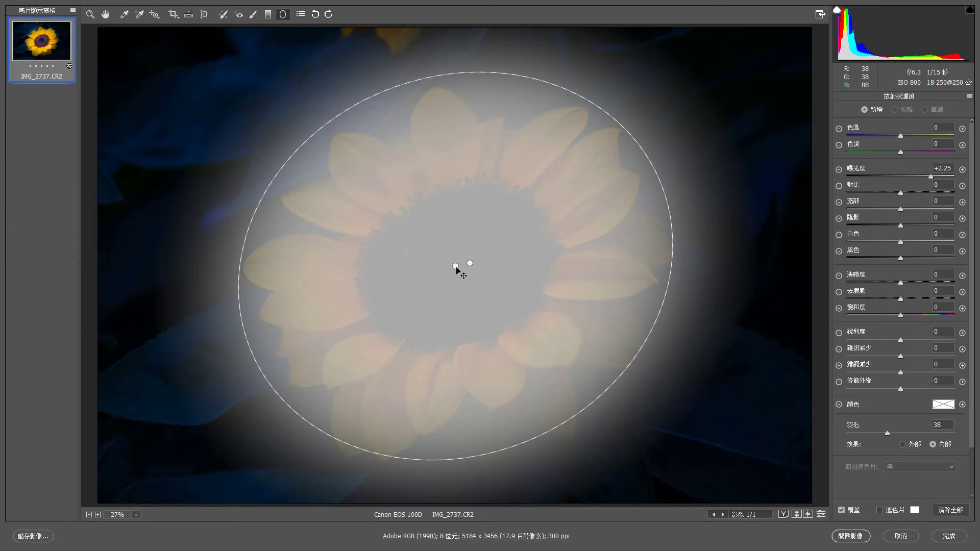
click(455, 266)
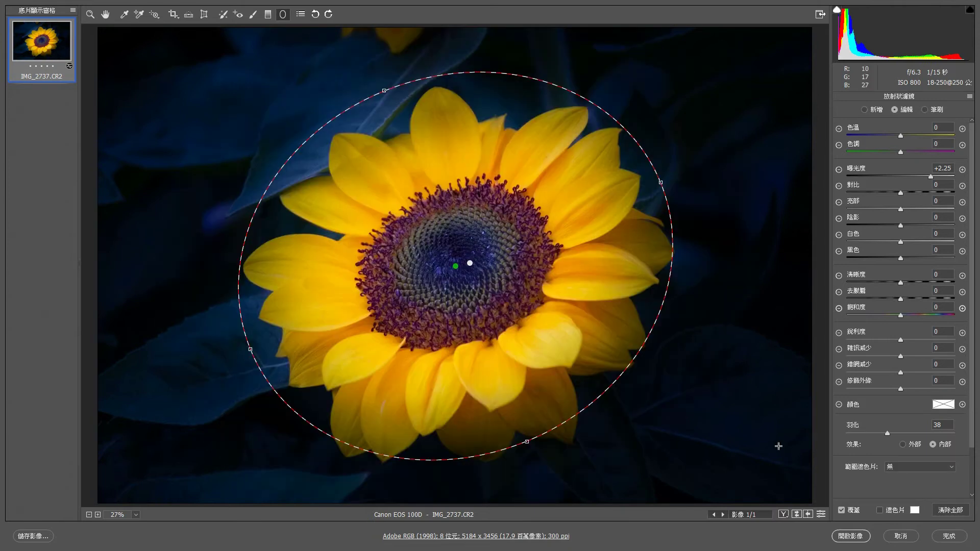
click(950, 510)
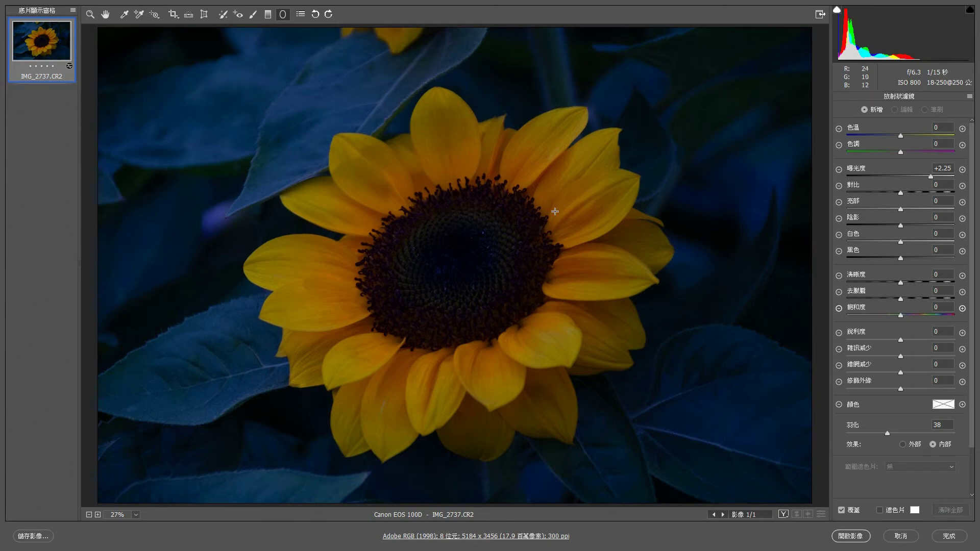
- Set the Adjustment Brush to Exposure +2 and Feather 50, leaving Auto Mask off
click(253, 17)
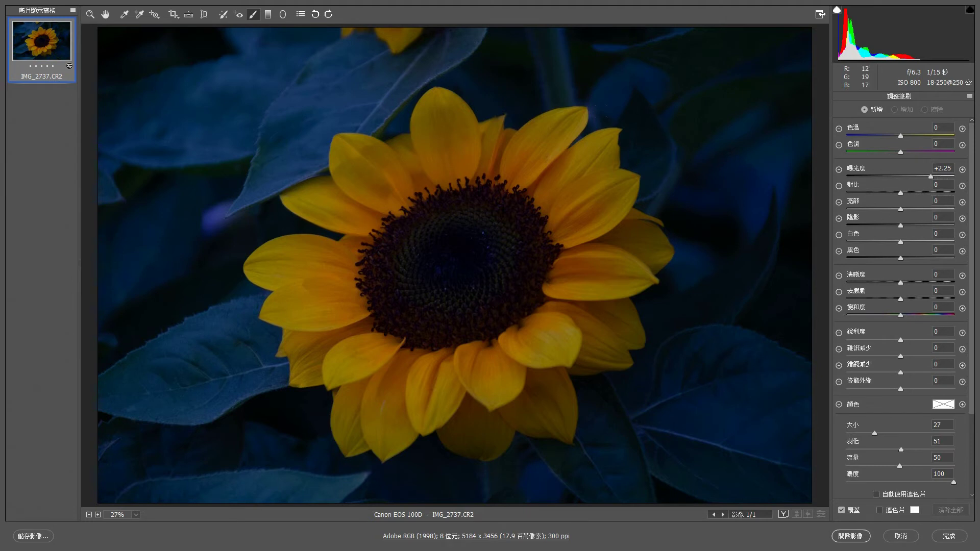
click(894, 173)
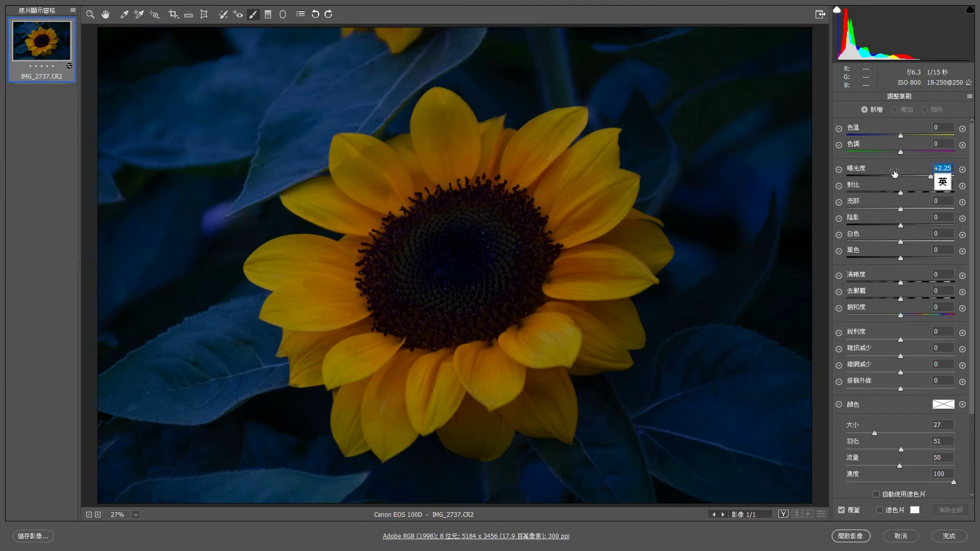
text(2)
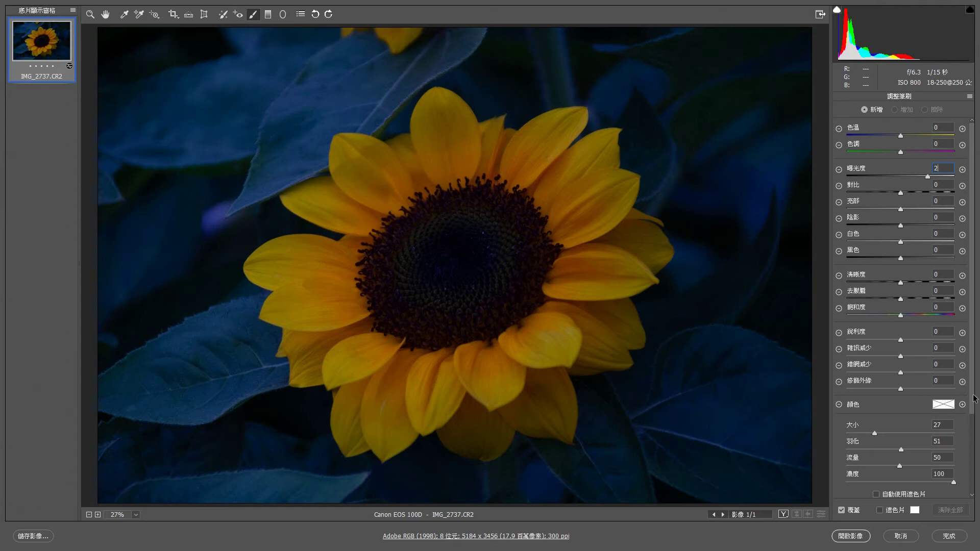
scroll(934, 408, down, 2)
scroll(934, 408, down, 1)
scroll(933, 408, down, 1)
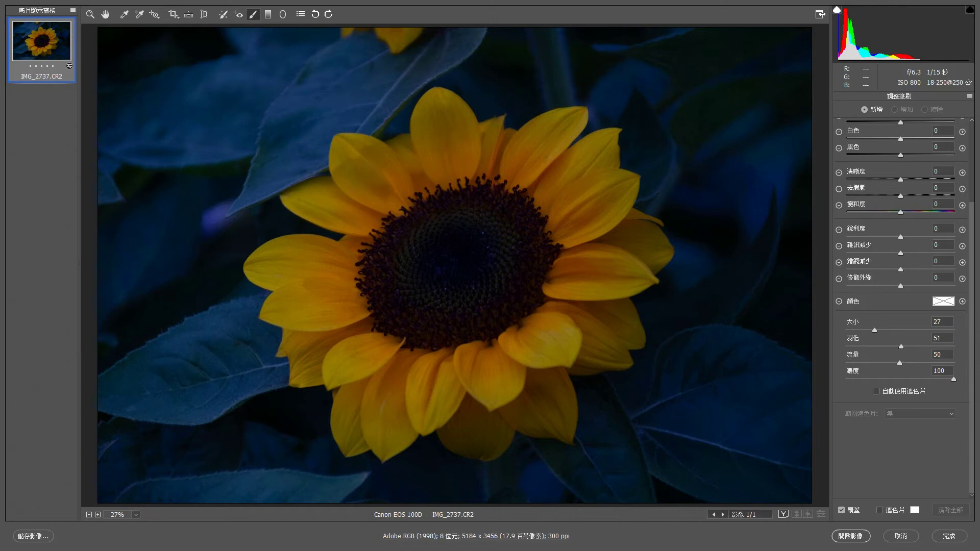
click(942, 338)
text(50)
click(876, 393)
click(875, 391)
scroll(920, 457, up, 1)
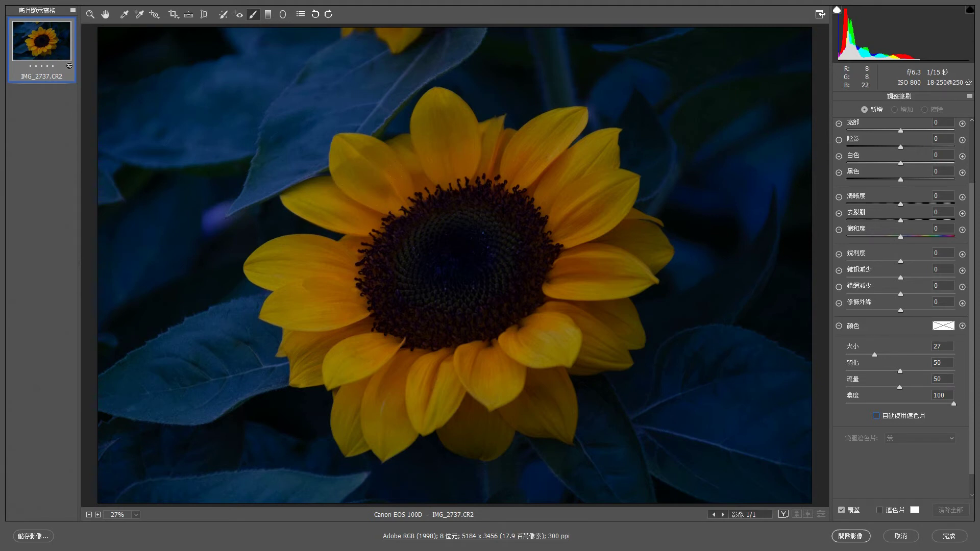
- Trial-paint the flower, raise Saturation to +10, show the mask, then clear all strokes
click(487, 229)
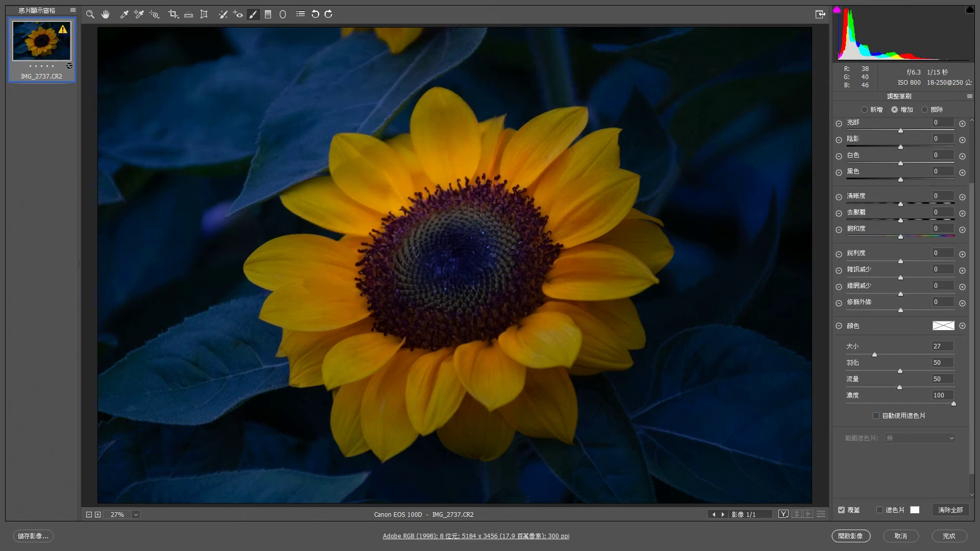
mouse_move(327, 255)
mouse_down()
mouse_move(536, 357)
mouse_move(602, 347)
mouse_move(628, 255)
mouse_move(571, 153)
mouse_move(419, 117)
mouse_move(327, 168)
mouse_move(285, 255)
mouse_move(301, 367)
mouse_move(372, 444)
mouse_move(526, 434)
mouse_move(628, 327)
mouse_move(643, 214)
mouse_move(607, 153)
mouse_up()
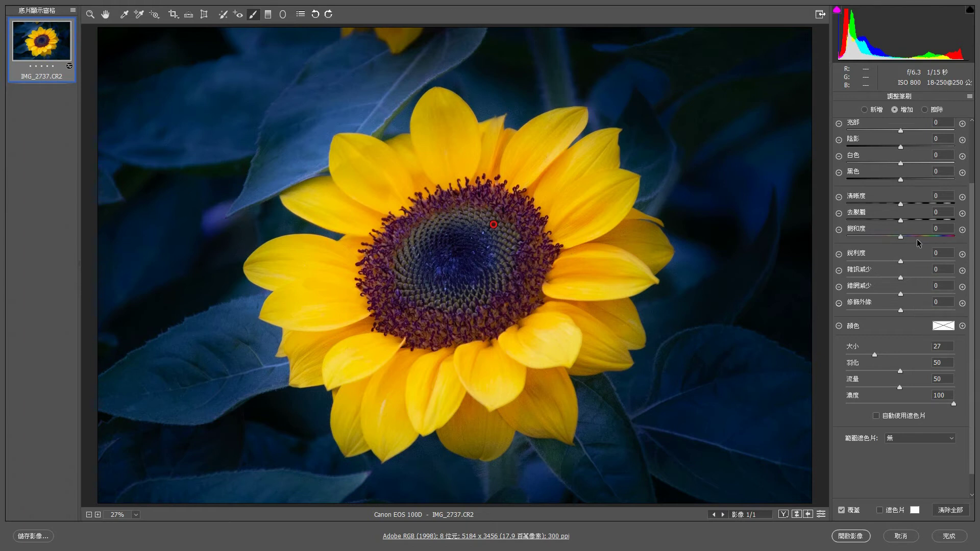
mouse_move(900, 236)
mouse_down()
mouse_move(938, 236)
mouse_move(907, 237)
mouse_up()
click(879, 511)
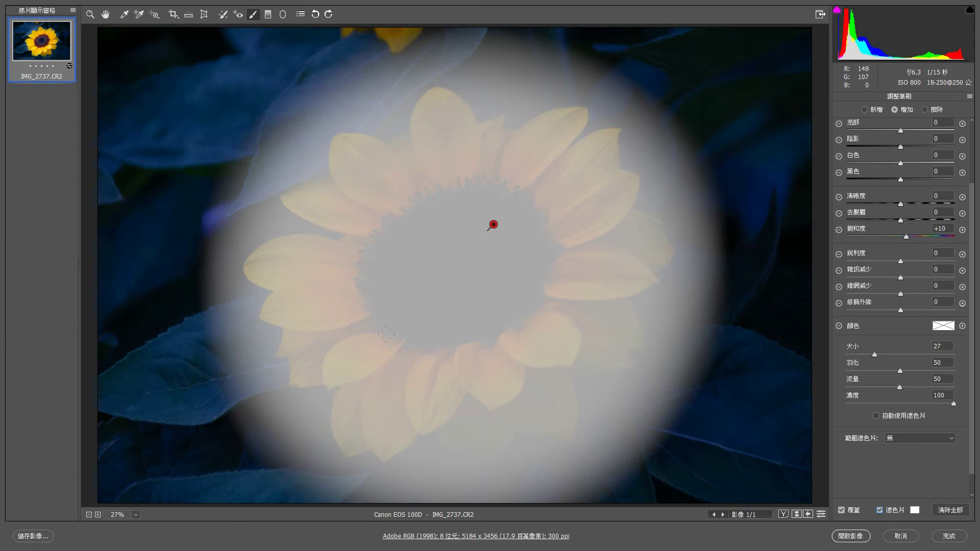
click(950, 510)
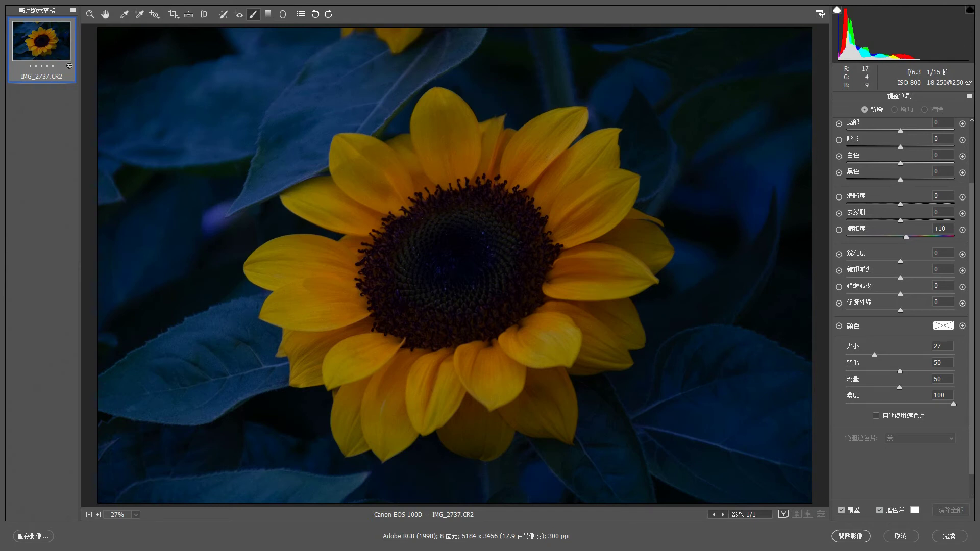
- Brush brightening over the sunflower and the dark leaves to its right, checking with the mask overlay
mouse_move(469, 213)
mouse_down()
mouse_move(377, 237)
mouse_move(387, 291)
mouse_move(331, 378)
mouse_up()
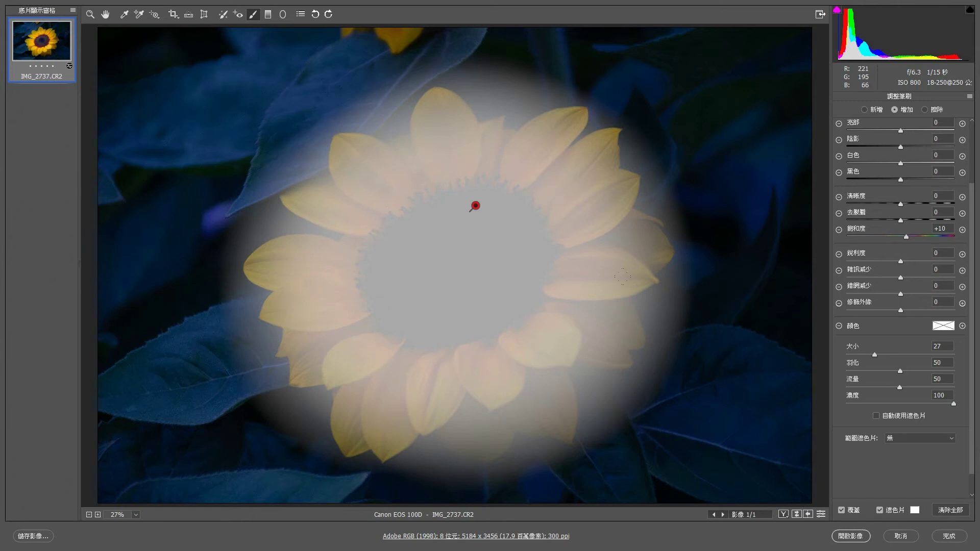
click(879, 511)
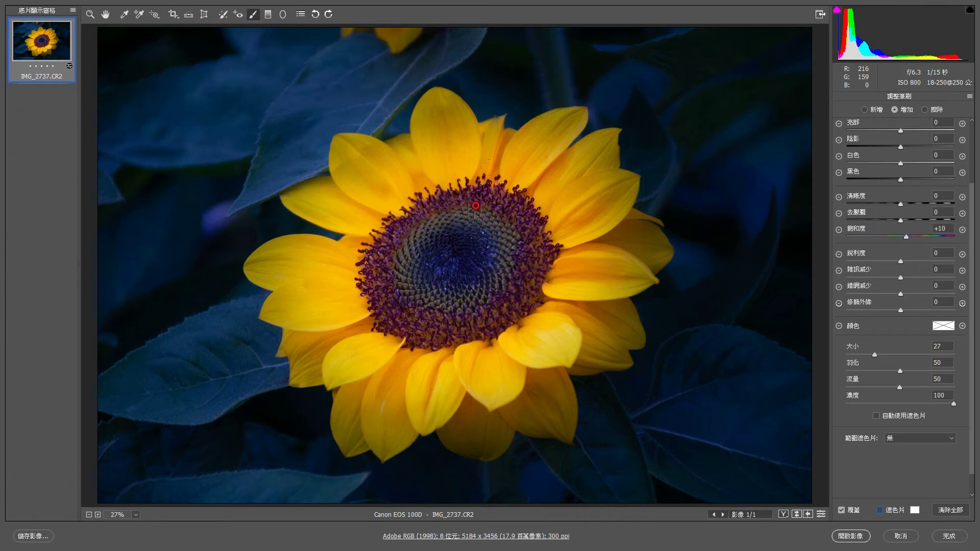
drag(559, 255, 564, 232)
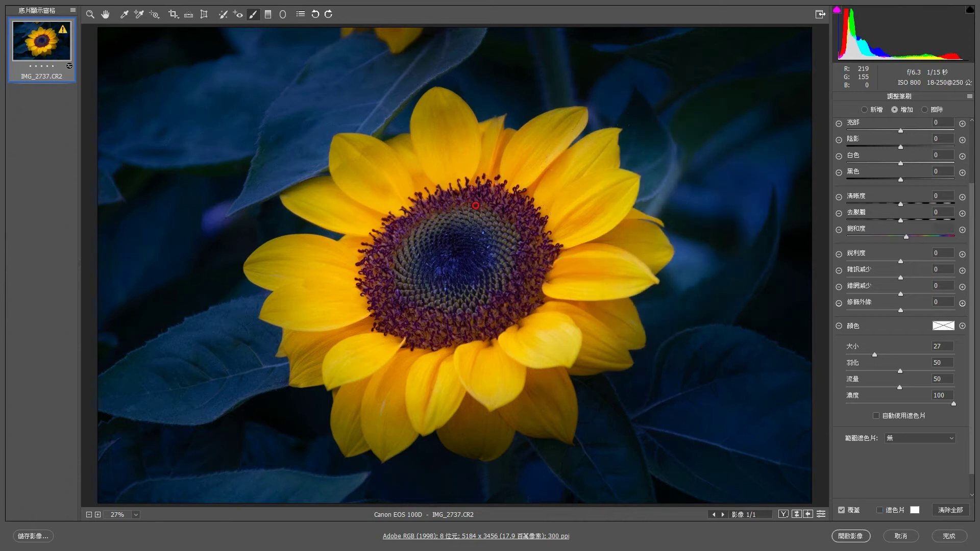
click(878, 509)
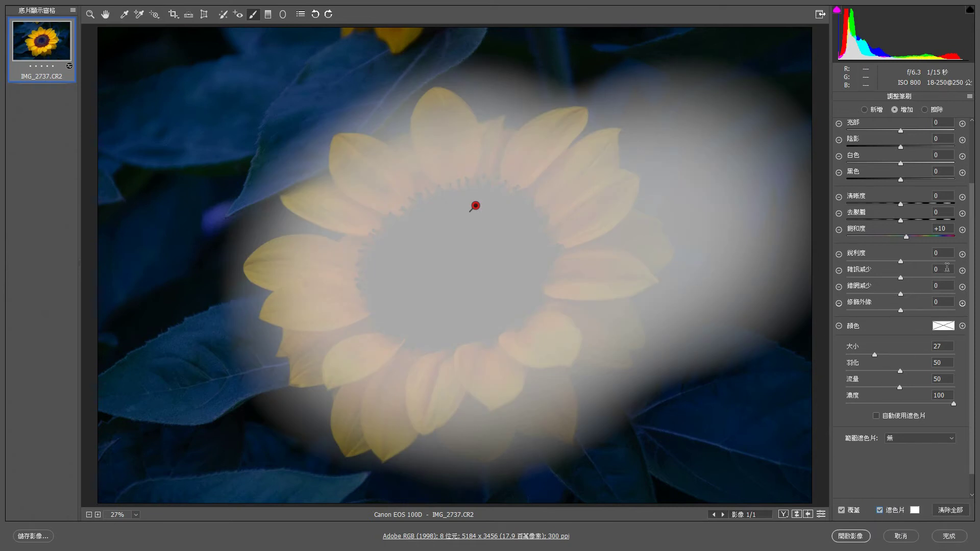
click(924, 110)
- Erase the brushed mask right of the sunflower at brush size 27, keeping only the flower brightened
click(941, 347)
text(27)
key(Return)
mouse_move(725, 148)
mouse_down()
mouse_move(671, 77)
mouse_move(796, 262)
mouse_up()
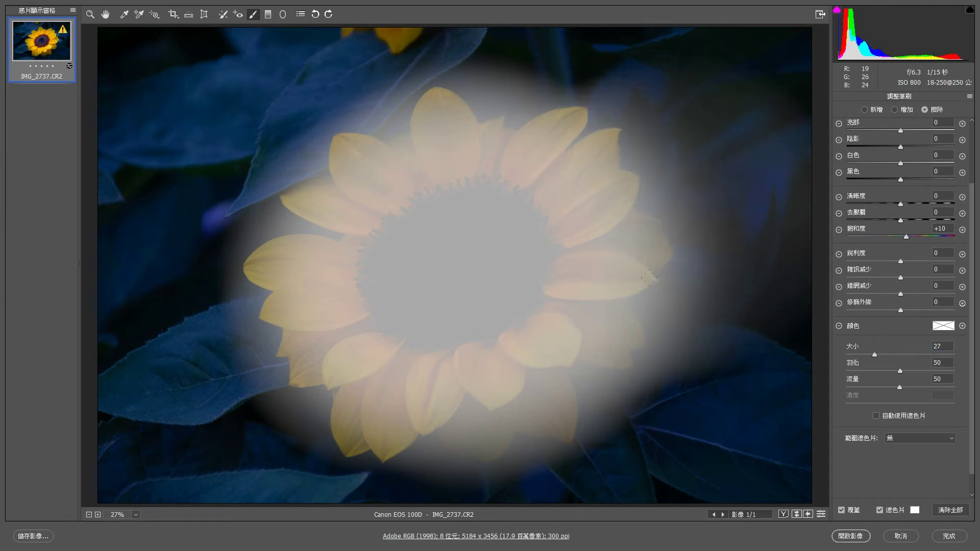
drag(766, 148, 657, 320)
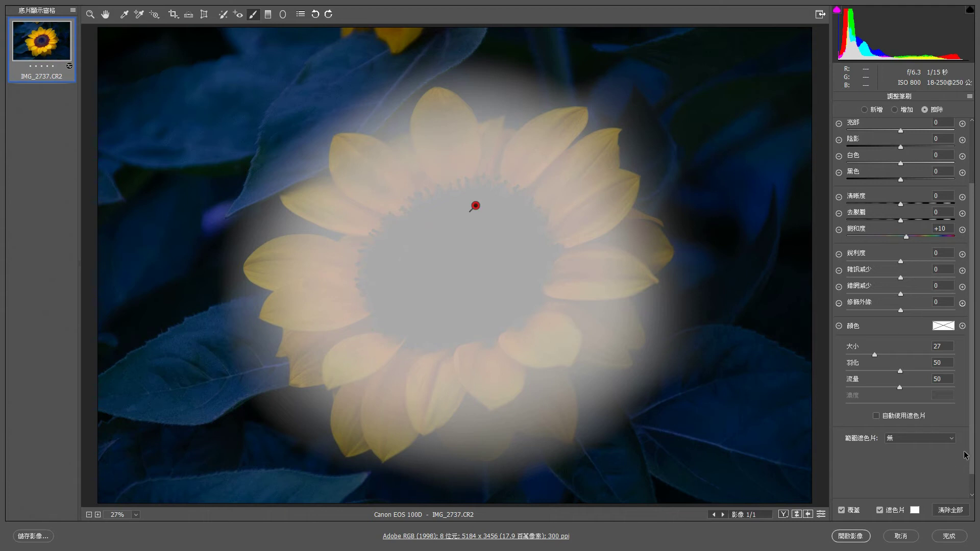
click(879, 510)
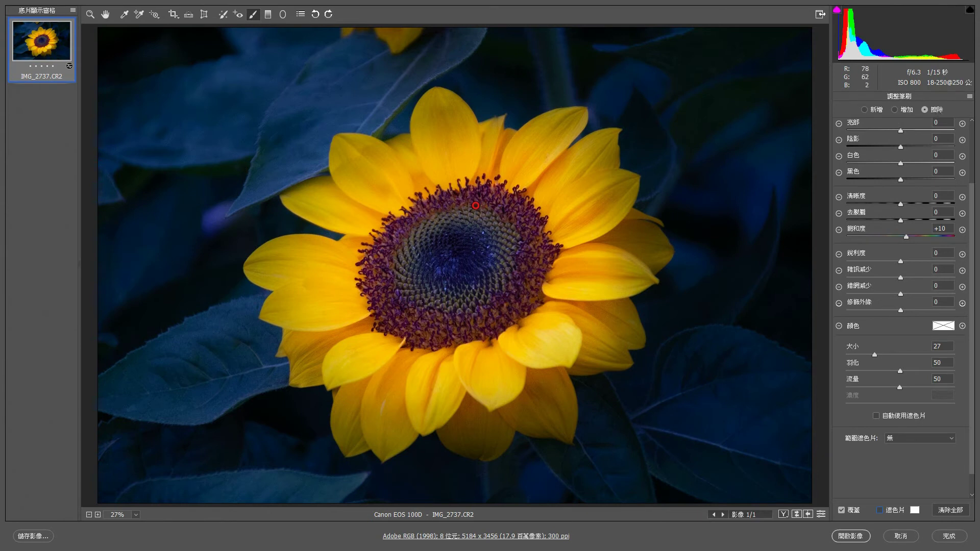
click(894, 109)
- Start a new brush adjustment with saturation 0 and exposure −1.00
click(864, 109)
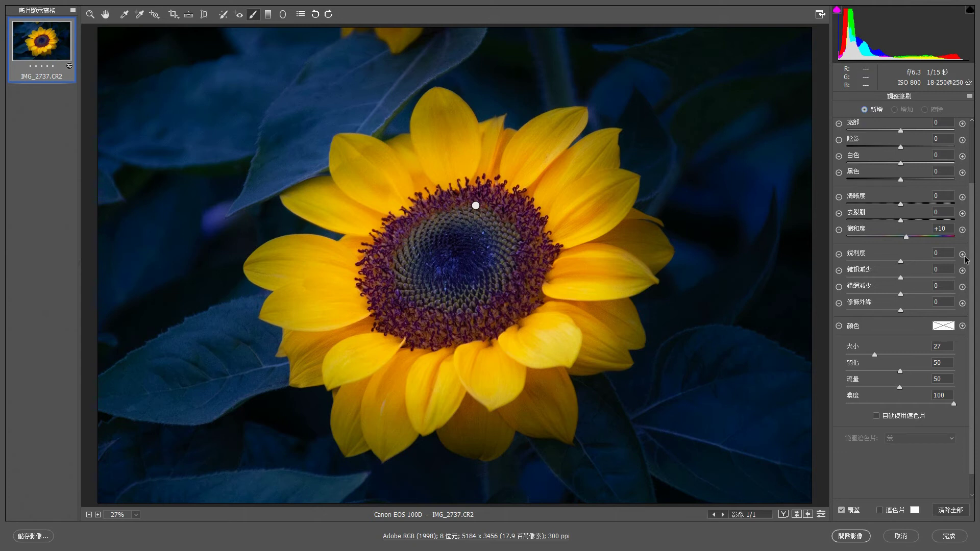
click(942, 228)
text(0)
scroll(911, 223, up, 3)
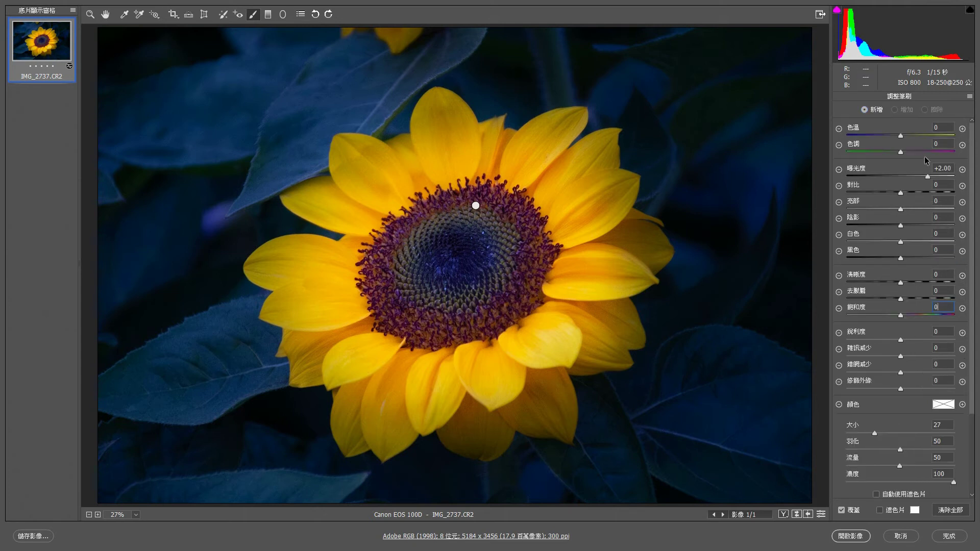
click(952, 169)
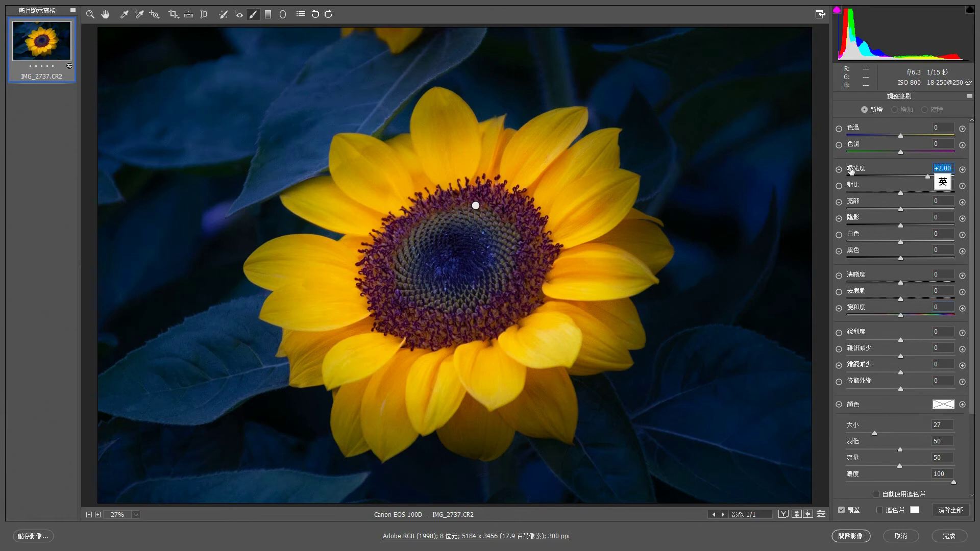
text(-1)
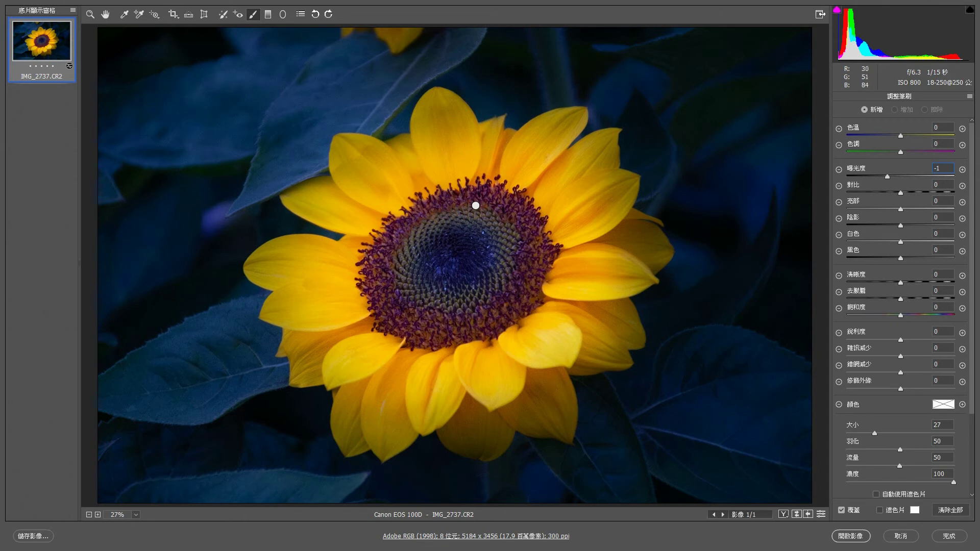
key(Return)
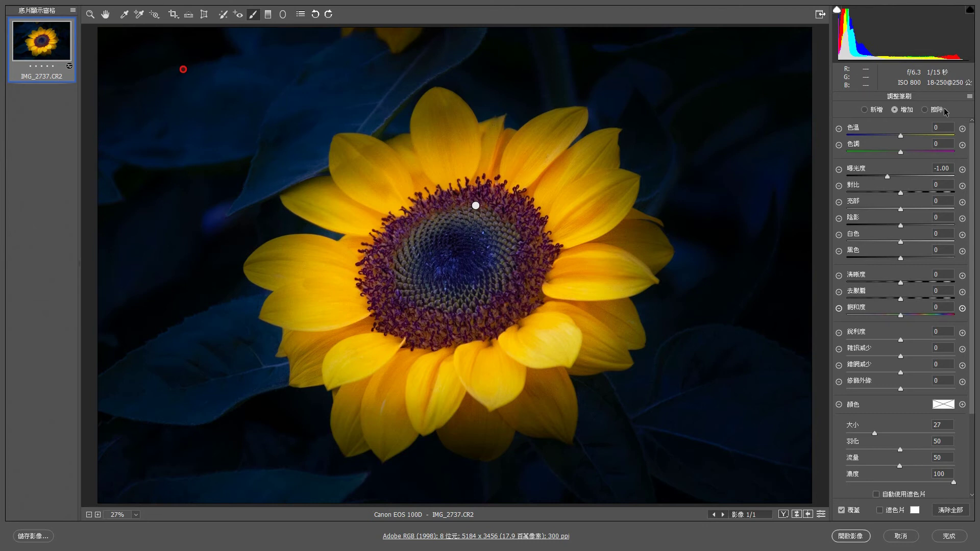
- Erase the −1.00 darkening along the sunflower's edges from bottom to top, with the mask overlay shown
click(925, 110)
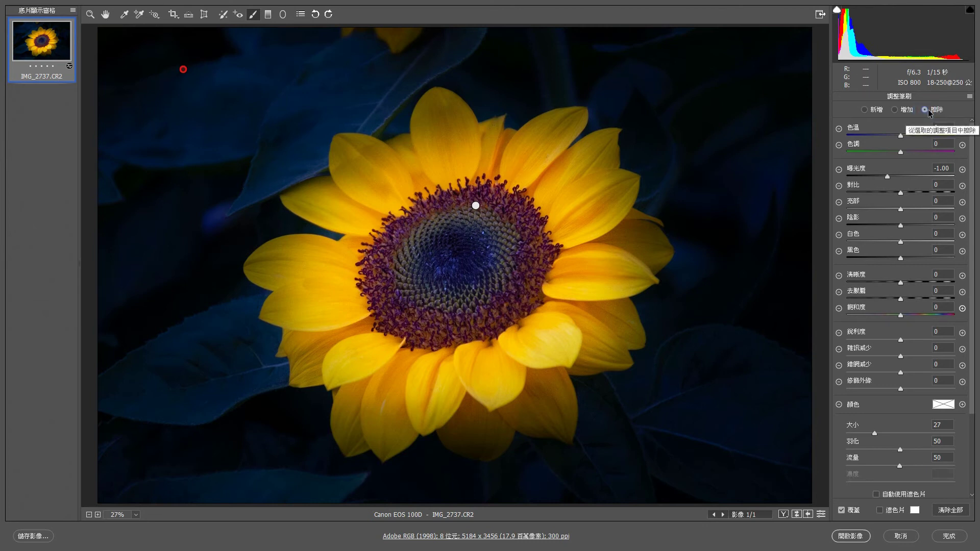
click(880, 510)
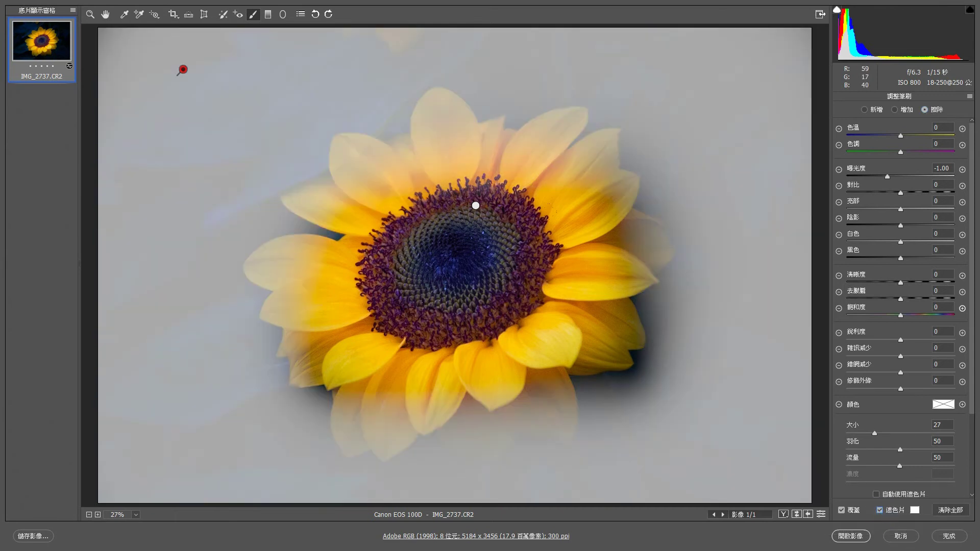
drag(380, 230, 306, 123)
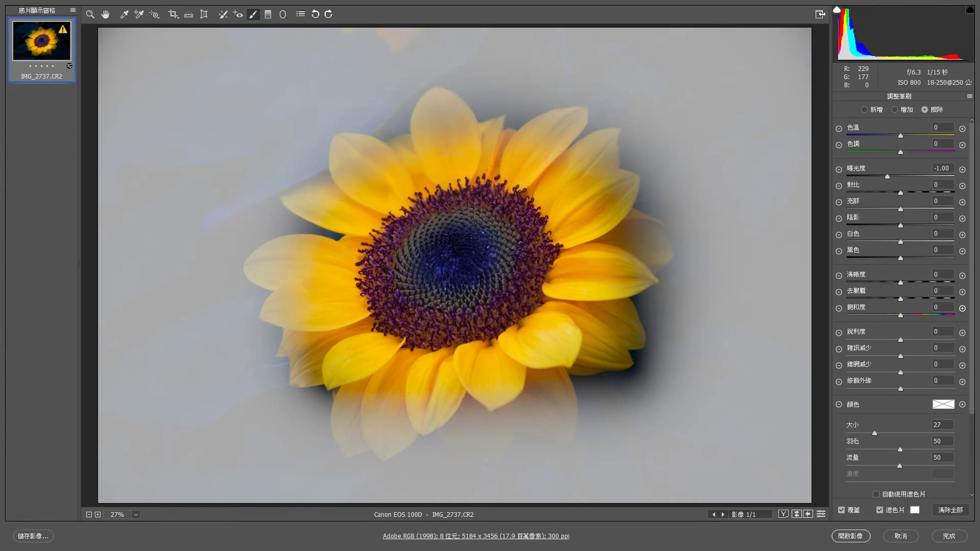
mouse_move(510, 438)
mouse_down()
mouse_move(364, 75)
mouse_move(330, 320)
mouse_move(513, 111)
mouse_up()
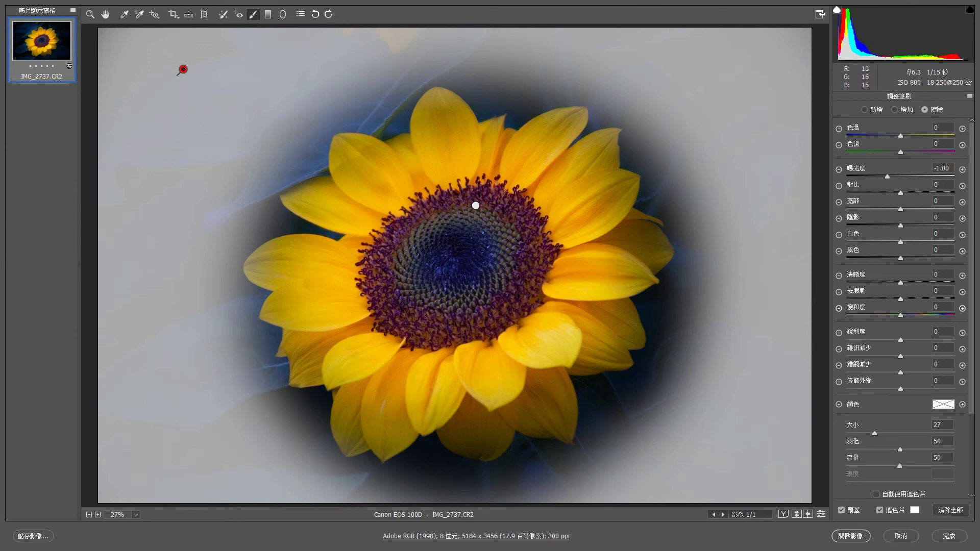
- Hide the mask overlay on the sunflower image
click(878, 509)
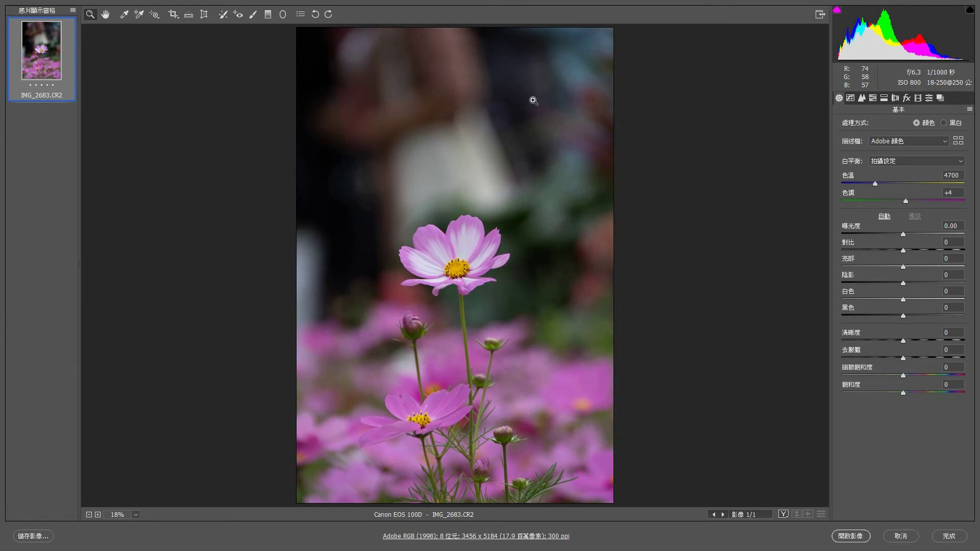
- Set up the Adjustment Brush at size 20 with exposure +1.00 on the cosmos photo
click(252, 16)
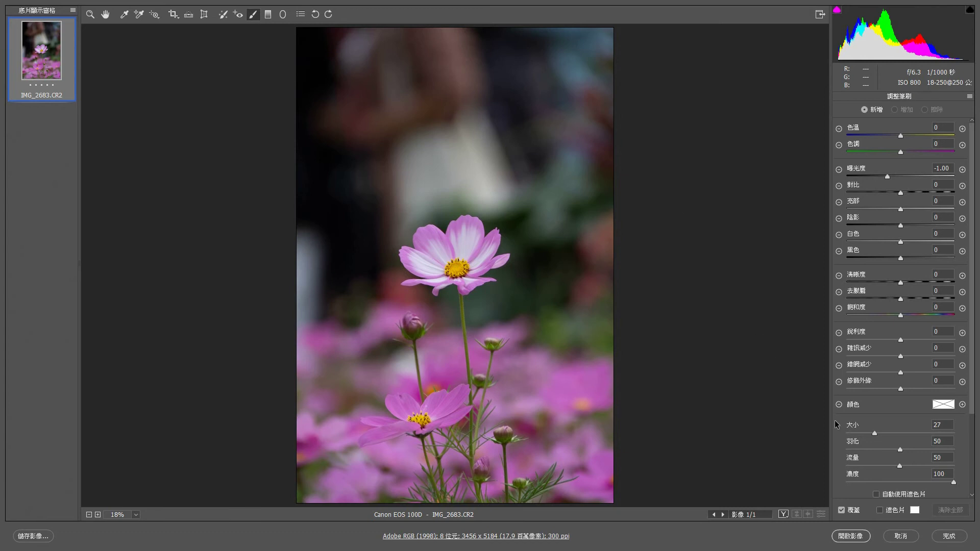
click(947, 424)
text(20)
click(946, 168)
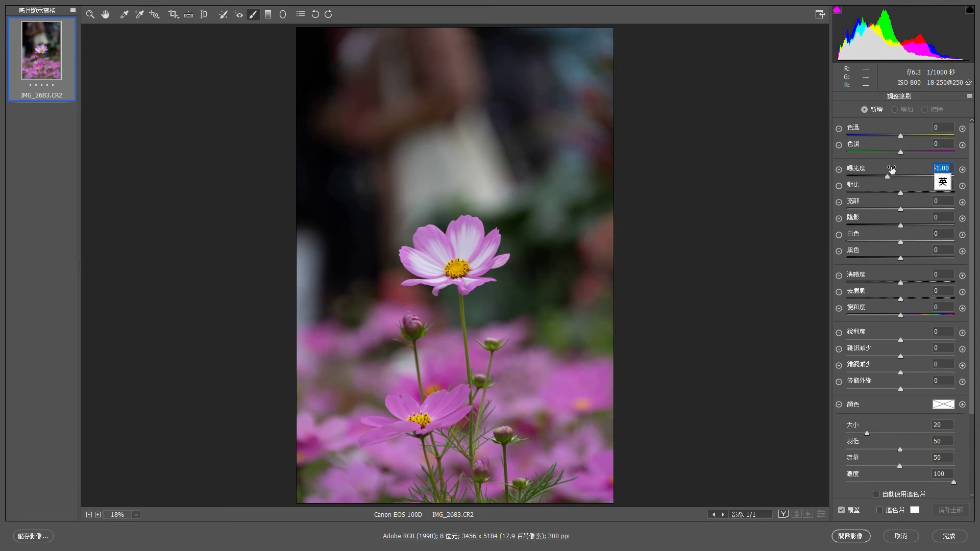
text(1)
- Paint over both cosmos flowers, then raise saturation to +34 and contrast to +25
click(450, 263)
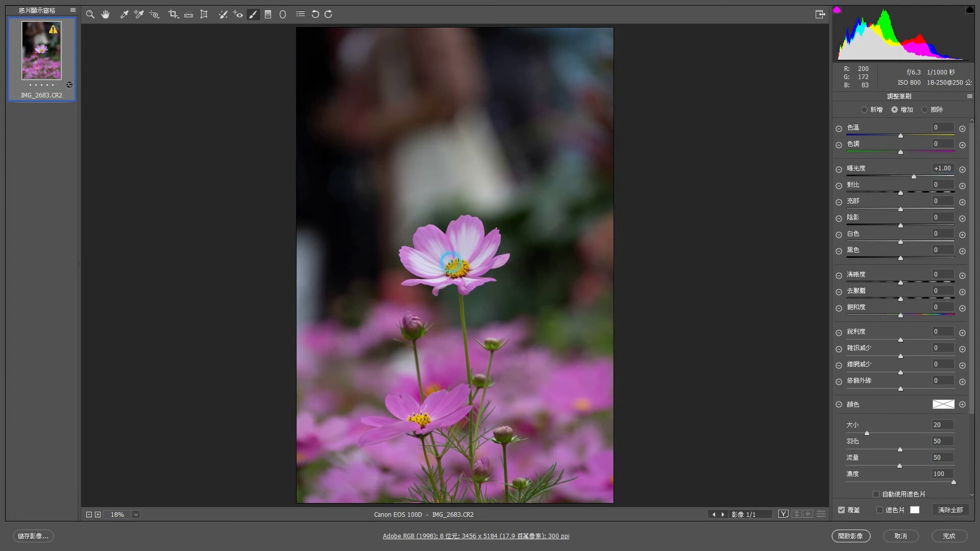
drag(451, 262, 455, 266)
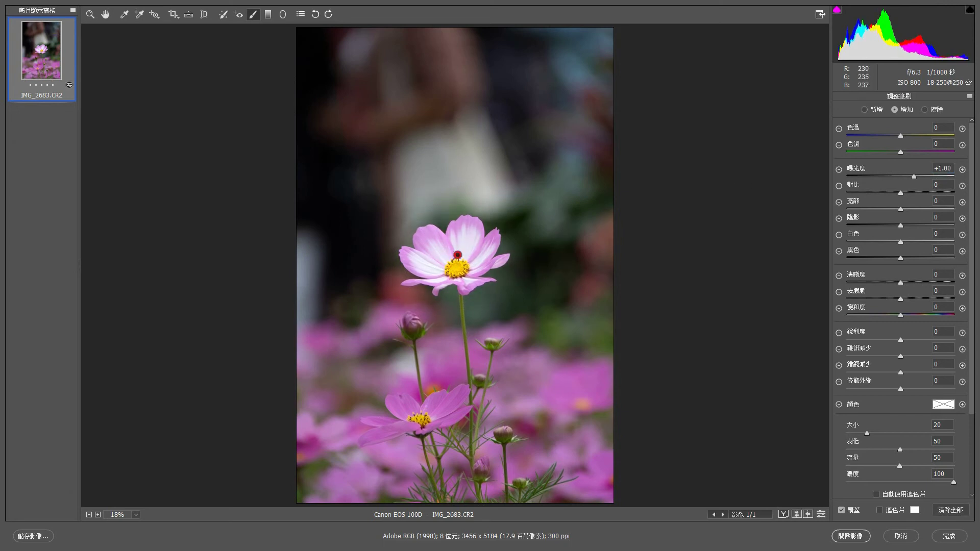
drag(418, 419, 404, 371)
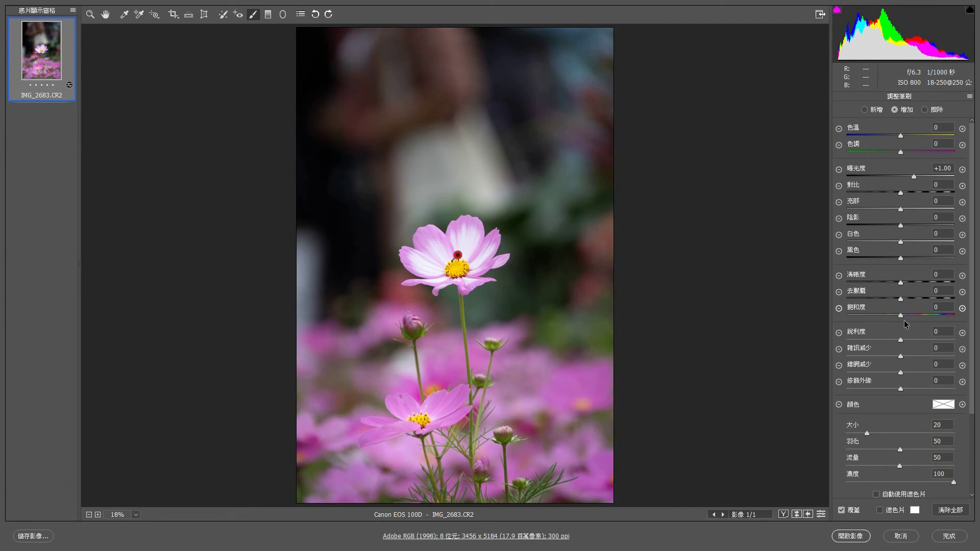
drag(901, 316, 920, 317)
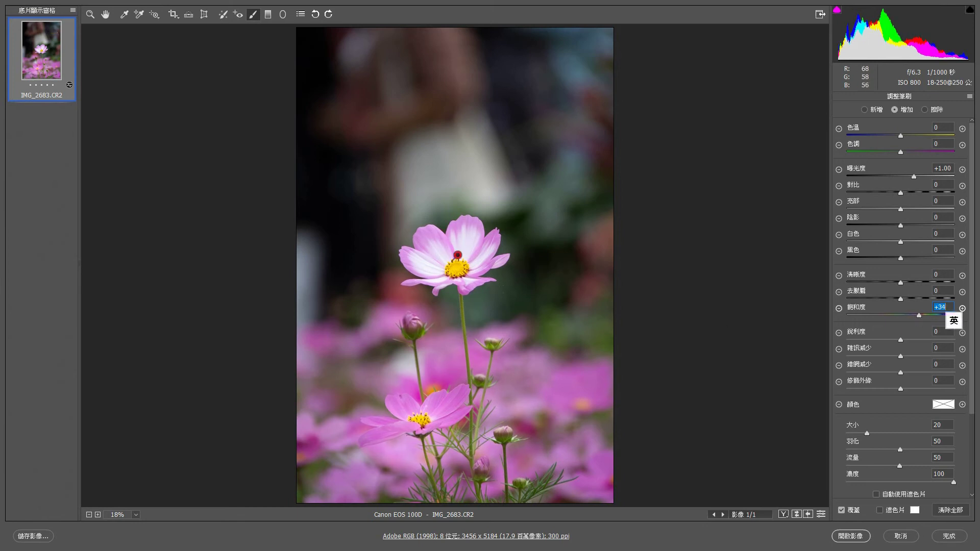
drag(902, 192, 913, 193)
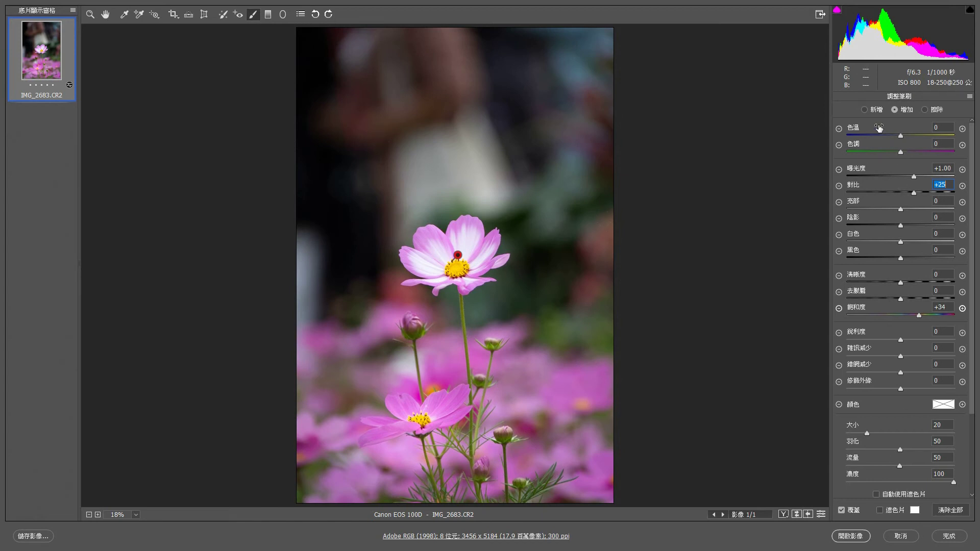
- Start a new brush adjustment with saturation −16, exposure −1.00 and contrast 0
click(864, 110)
click(942, 307)
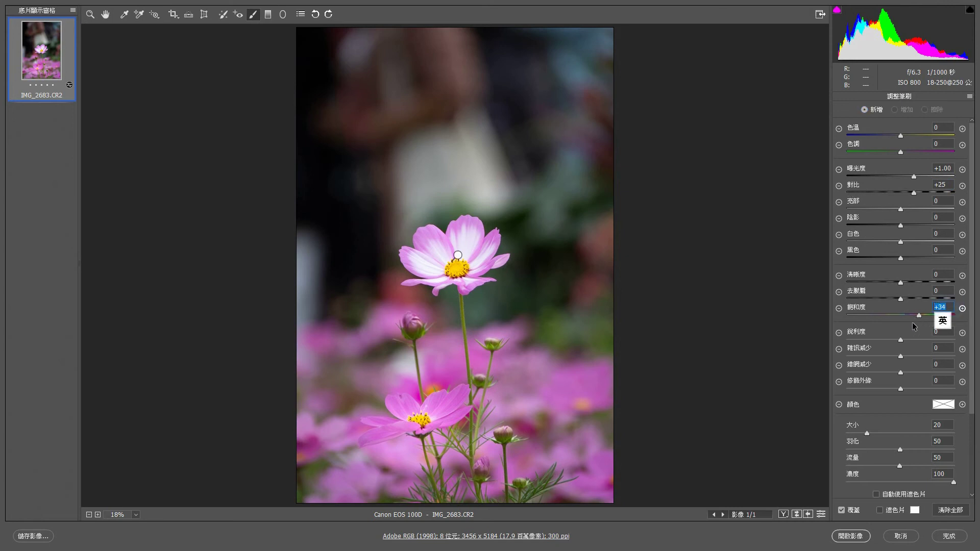
drag(918, 316, 892, 316)
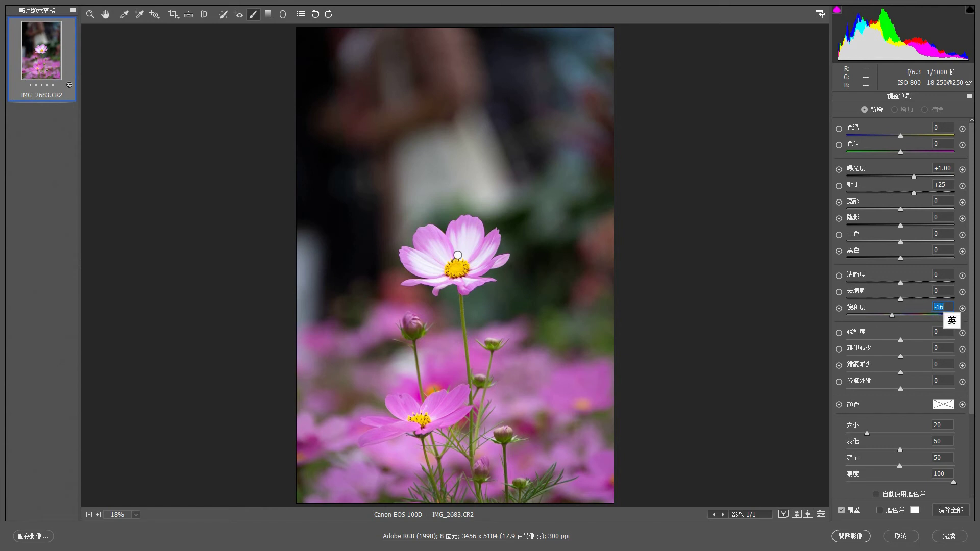
click(943, 168)
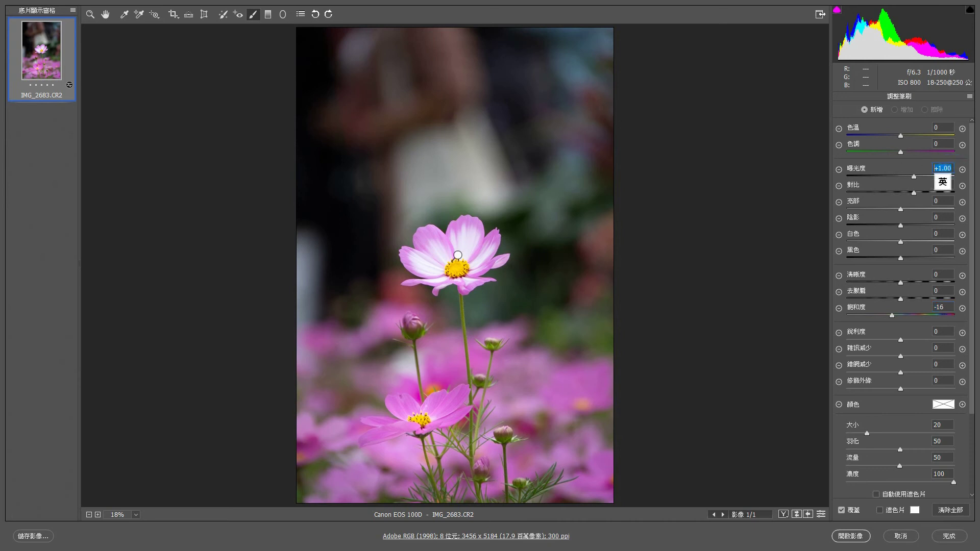
text(-1)
click(943, 185)
text(0)
- Darken the blurred upper, right and lower-left background with the new brush
click(422, 78)
drag(422, 78, 587, 205)
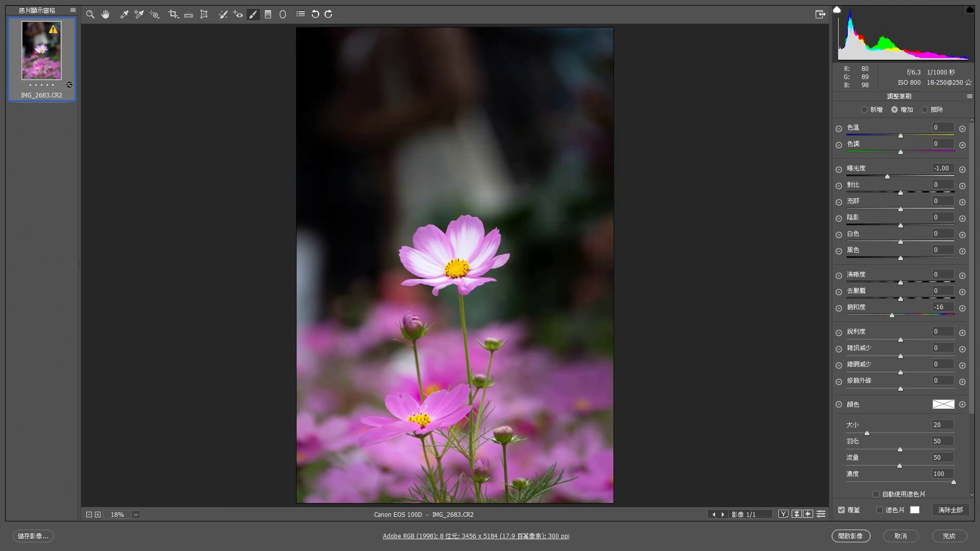
drag(566, 240, 561, 474)
drag(311, 250, 380, 485)
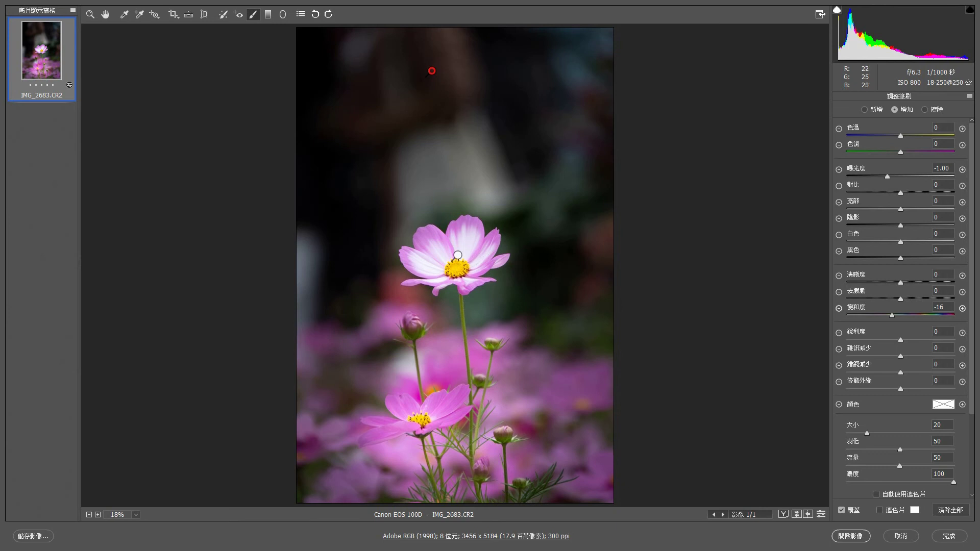
- At brush size 10, dab the small gaps between the stems and in the lower right
click(944, 426)
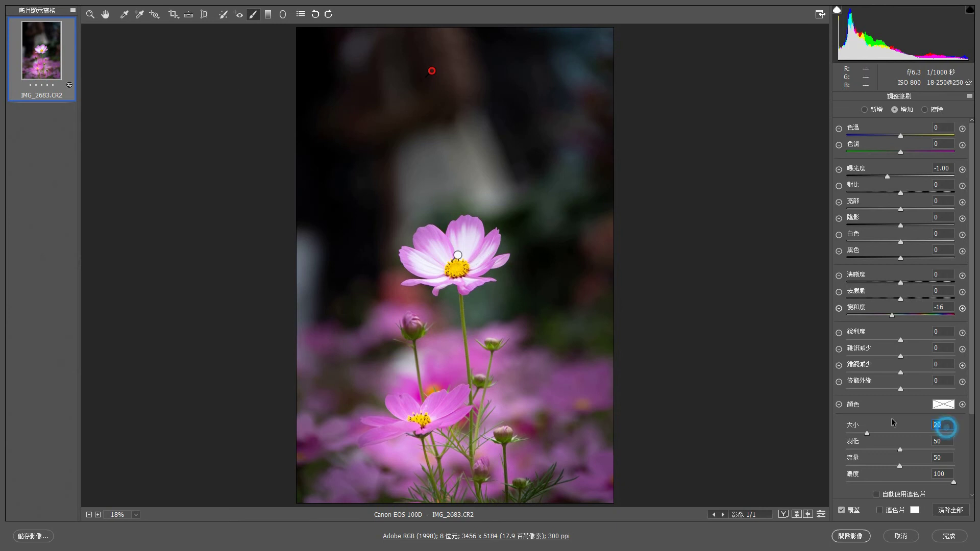
text(10)
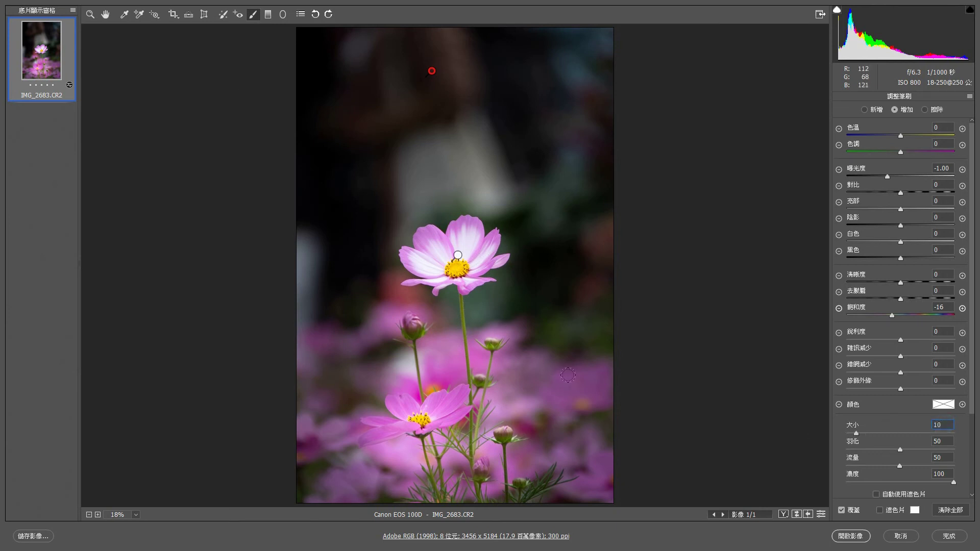
click(441, 349)
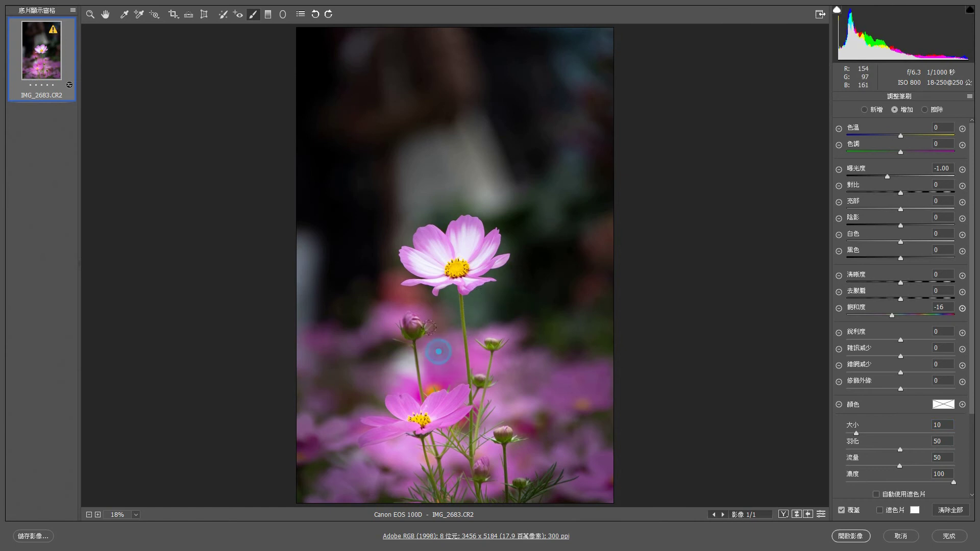
click(364, 305)
click(570, 356)
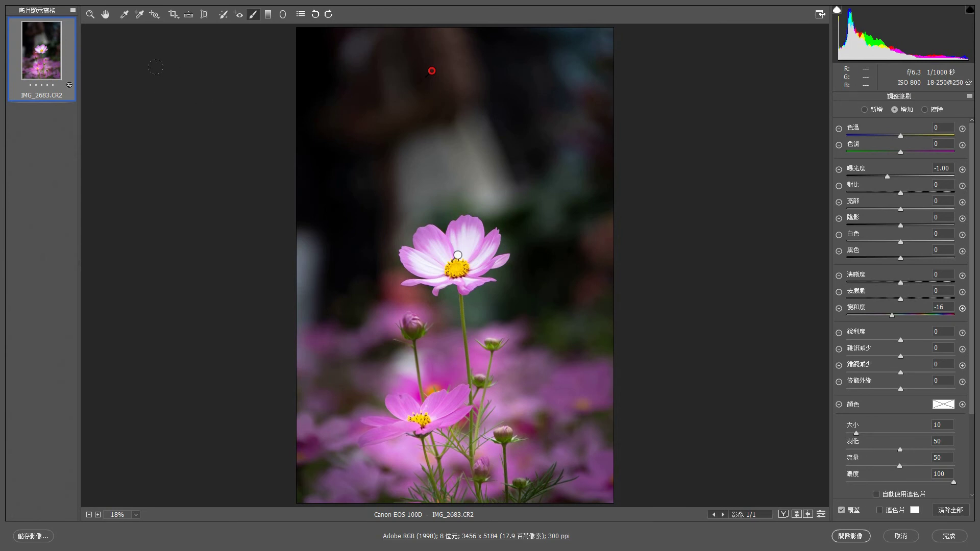
click(173, 14)
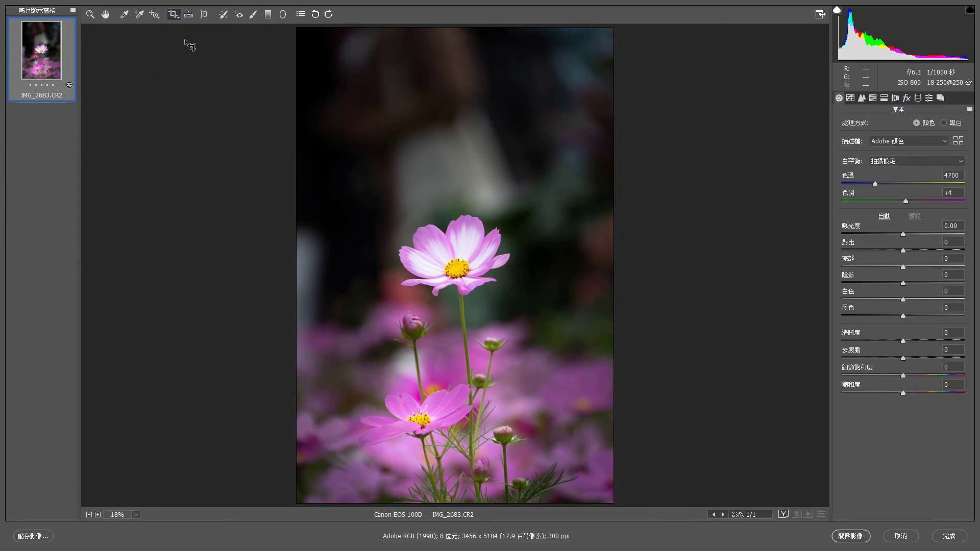
- Crop the cosmos photo to a 2:3 frame around the flowers, 2381 × 3571 pixels
click(175, 17)
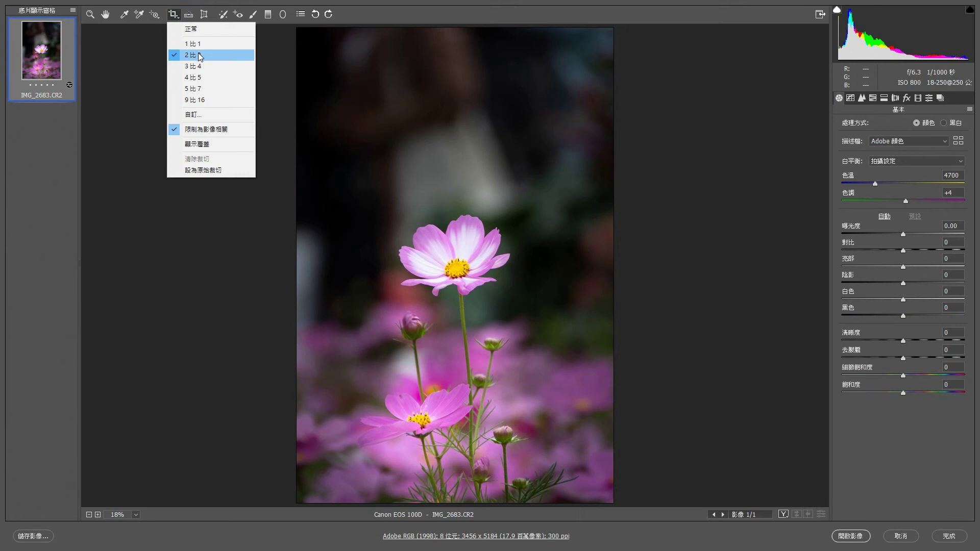
click(357, 166)
drag(357, 165, 581, 502)
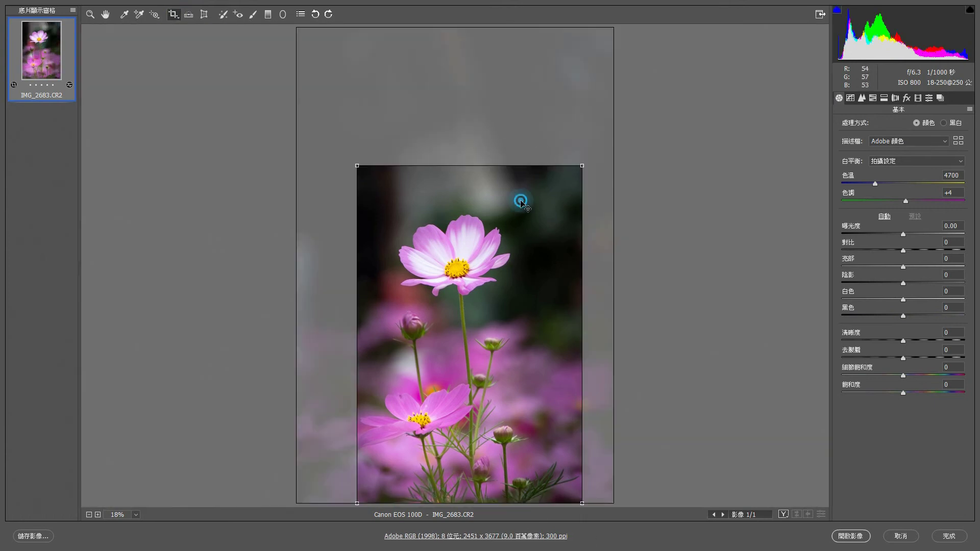
drag(520, 201, 503, 204)
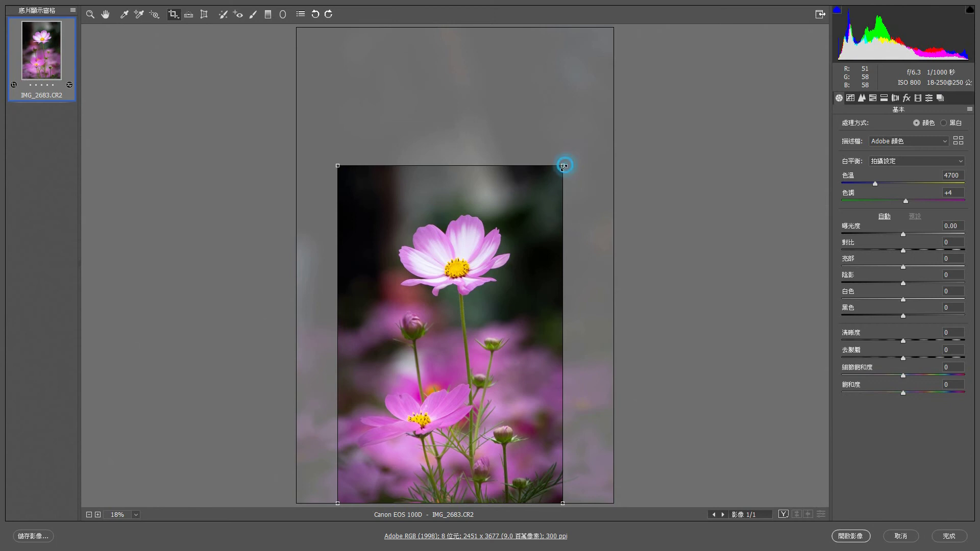
drag(564, 165, 557, 174)
drag(383, 184, 387, 185)
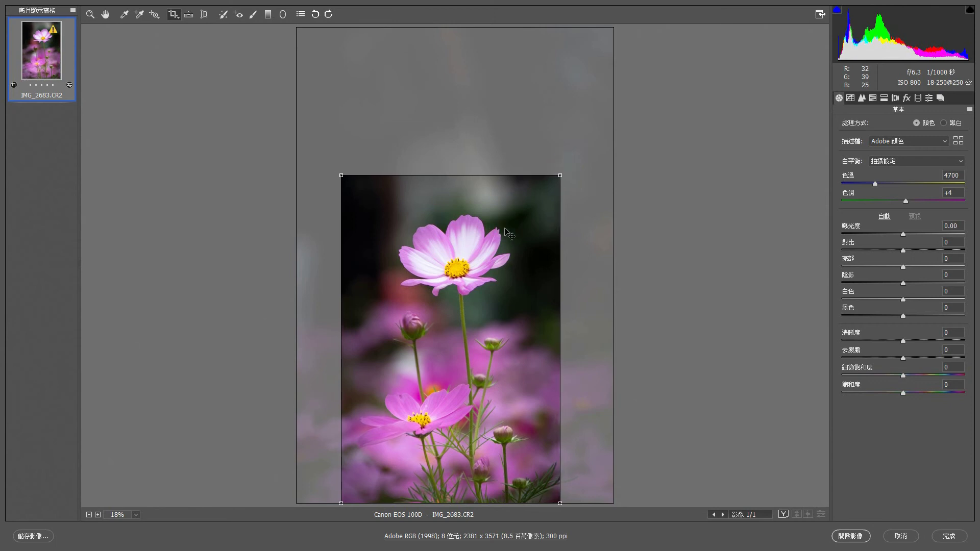
click(105, 14)
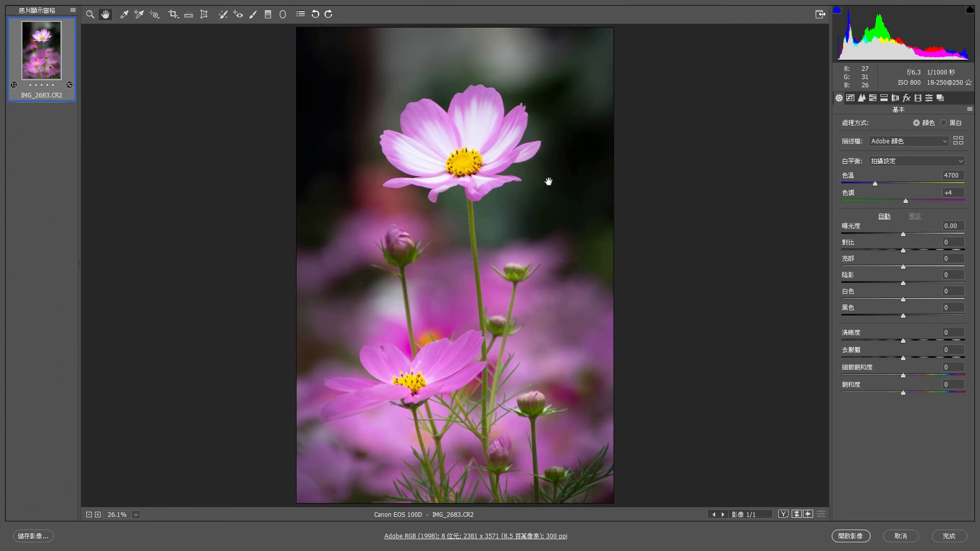
- Raise the top cosmos flower's brushed adjustment to exposure +1.20 and saturation +54
click(254, 15)
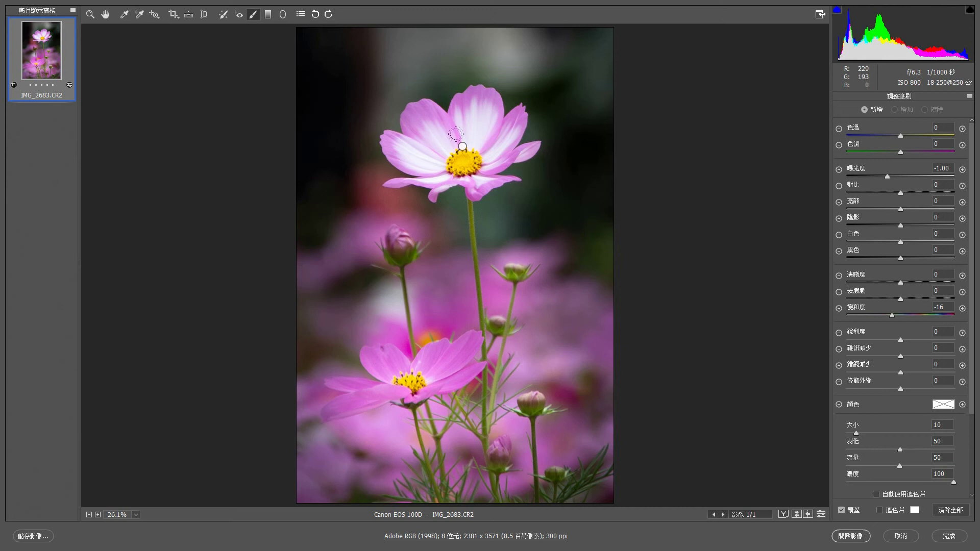
click(462, 146)
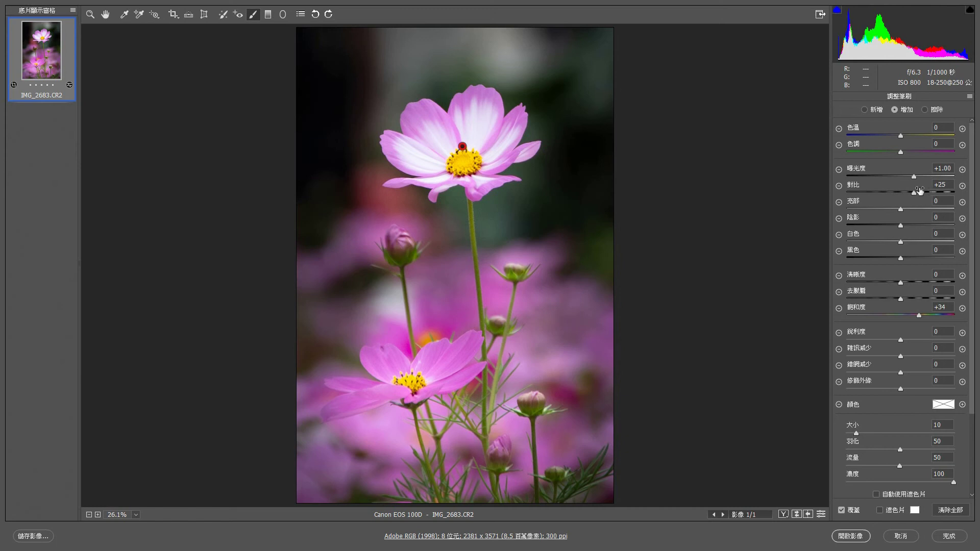
drag(913, 176, 919, 178)
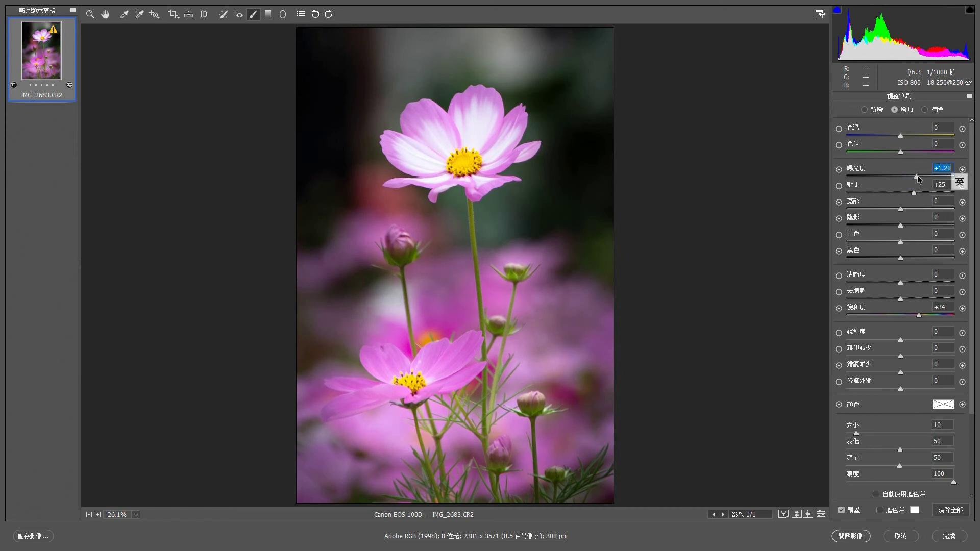
drag(924, 315, 933, 316)
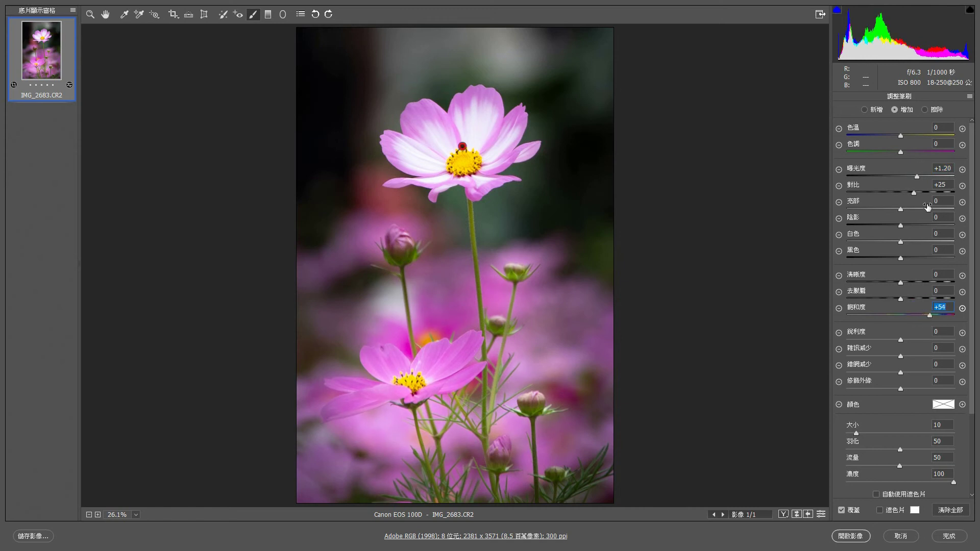
drag(918, 195, 925, 196)
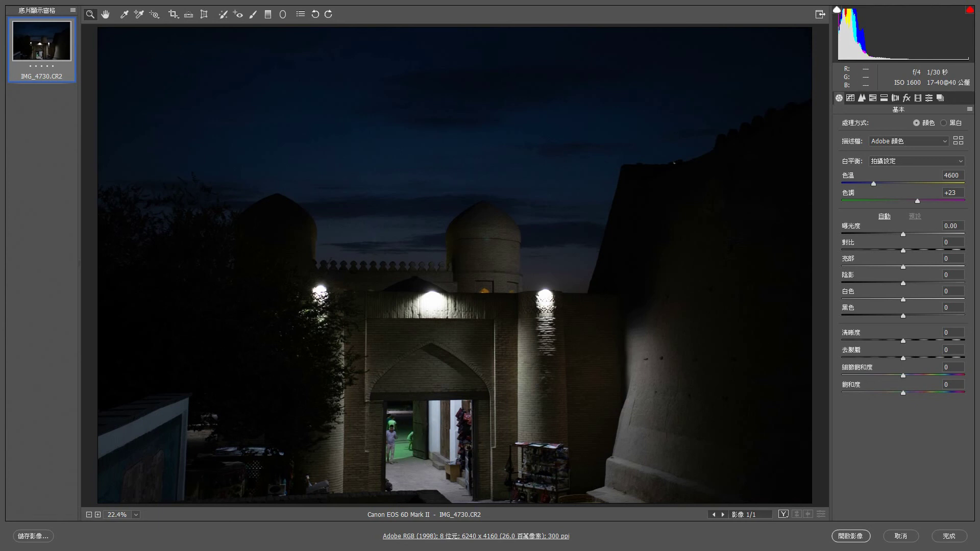
- Preview overall Exposure at +1.65, return it to 0, and select the Adjustment Brush
drag(902, 234, 924, 234)
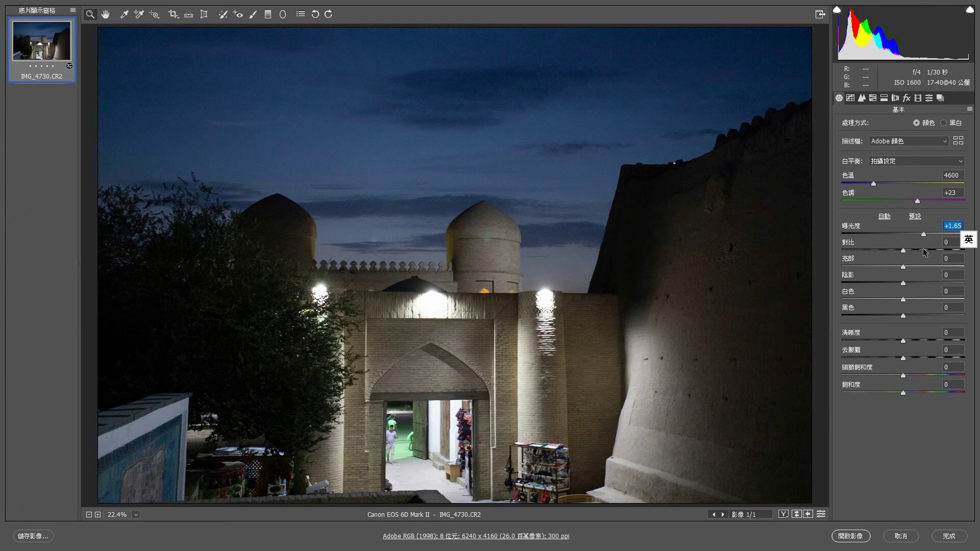
text(0)
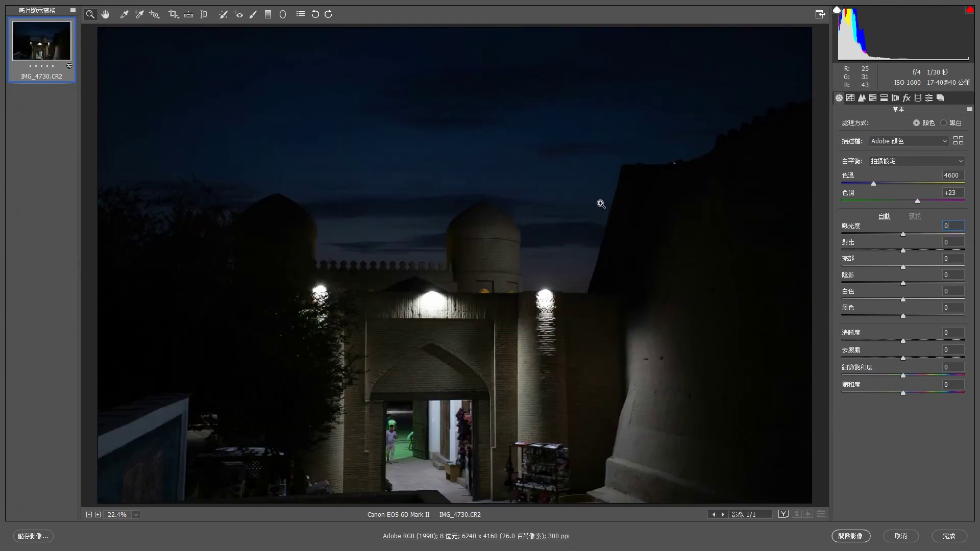
click(252, 14)
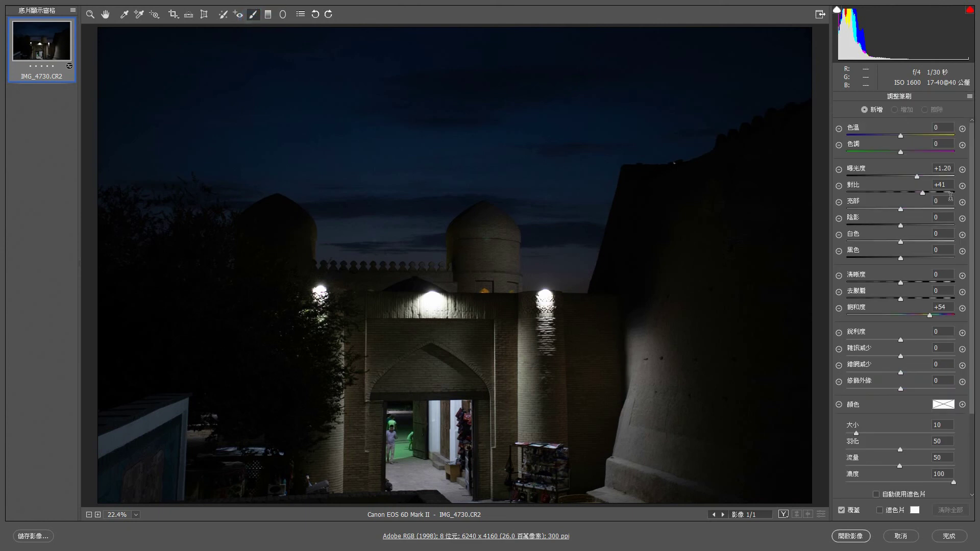
- Set the brush's Contrast and Saturation to 0 and its Size to 25
double_click(942, 184)
text(0)
click(867, 308)
text(0)
click(862, 425)
text(25)
- Paint the +1.20 exposure brush over the sky, right wall, lower-left building and brick wall
drag(245, 125, 536, 261)
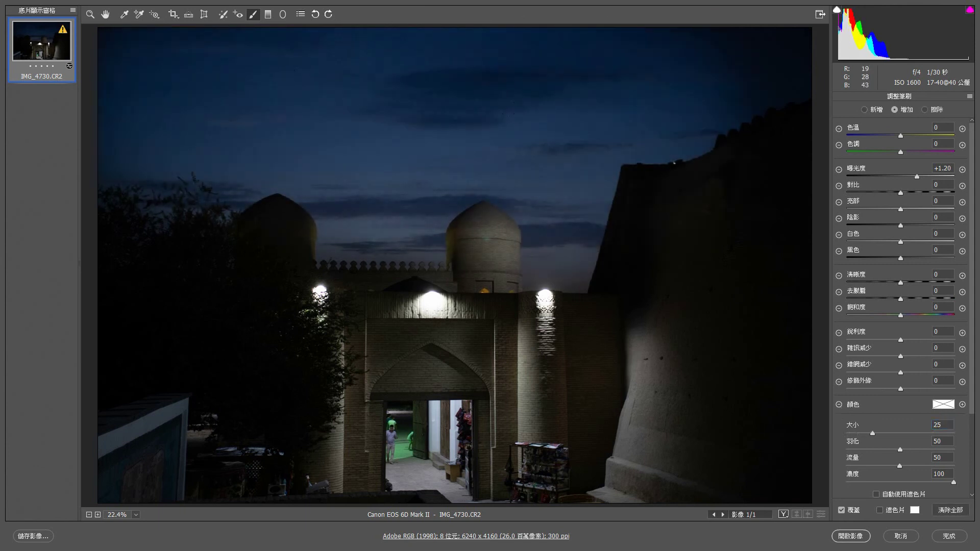
drag(674, 311, 638, 480)
drag(199, 408, 128, 485)
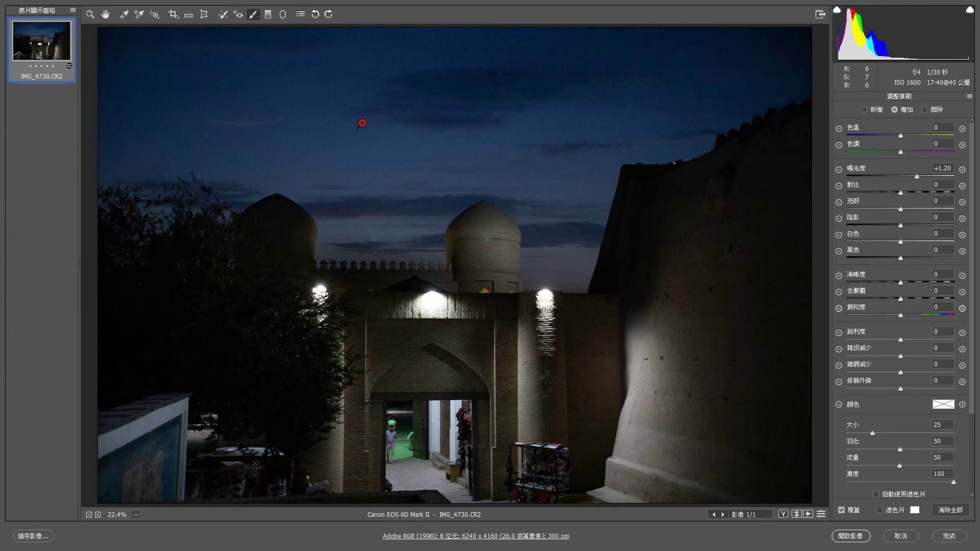
drag(217, 367, 337, 449)
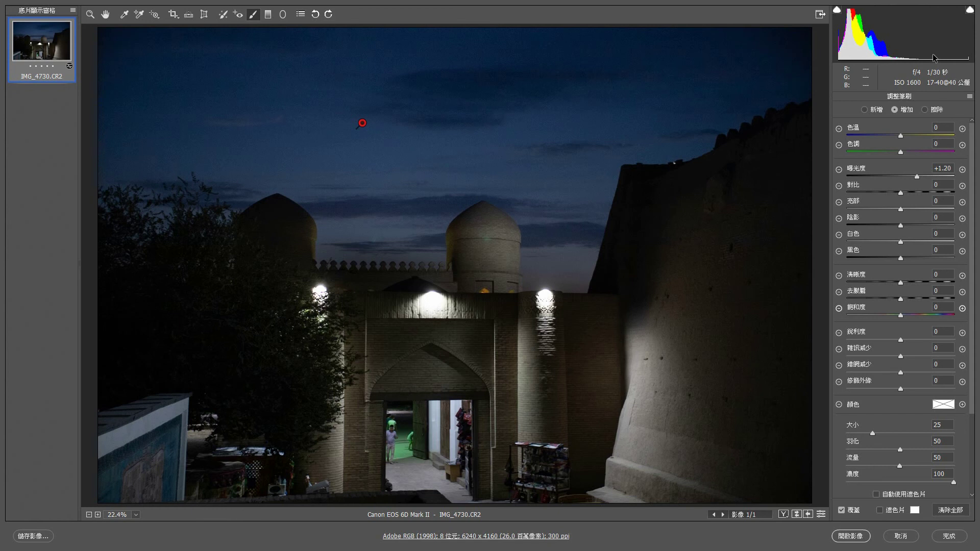
- Deselect the sky adjustment and start a new brush with Exposure 0
click(866, 110)
click(951, 168)
text(0)
- Paint a new sky adjustment set to Temperature +35, Tint +73, Exposure 0, Saturation +22
drag(900, 136, 936, 136)
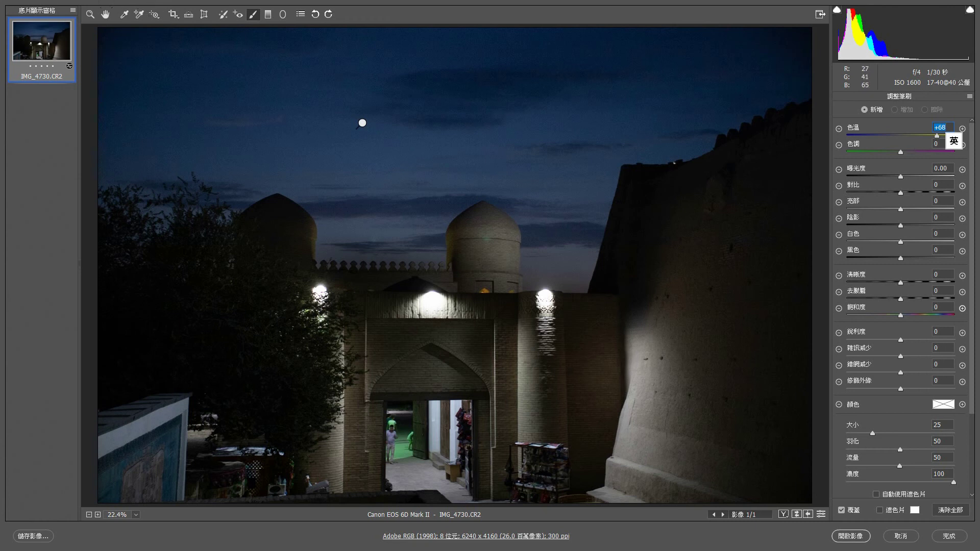
drag(362, 123, 365, 164)
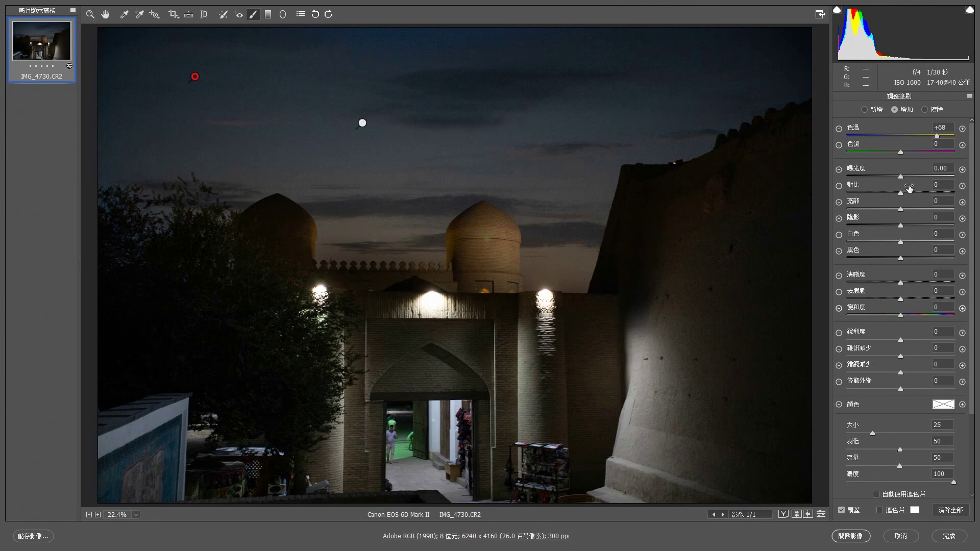
mouse_move(937, 137)
mouse_down()
mouse_move(938, 152)
mouse_move(919, 137)
mouse_move(939, 152)
mouse_up()
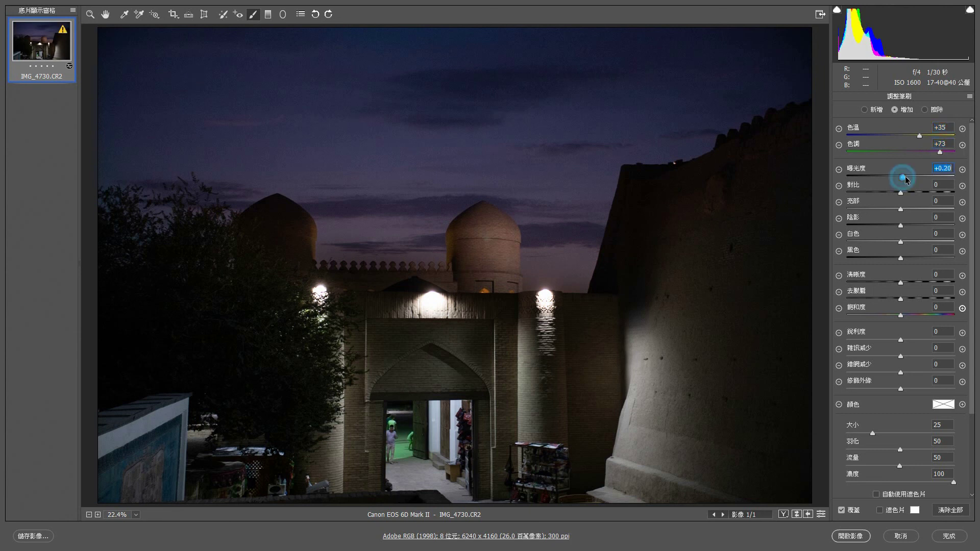
click(929, 168)
text(0)
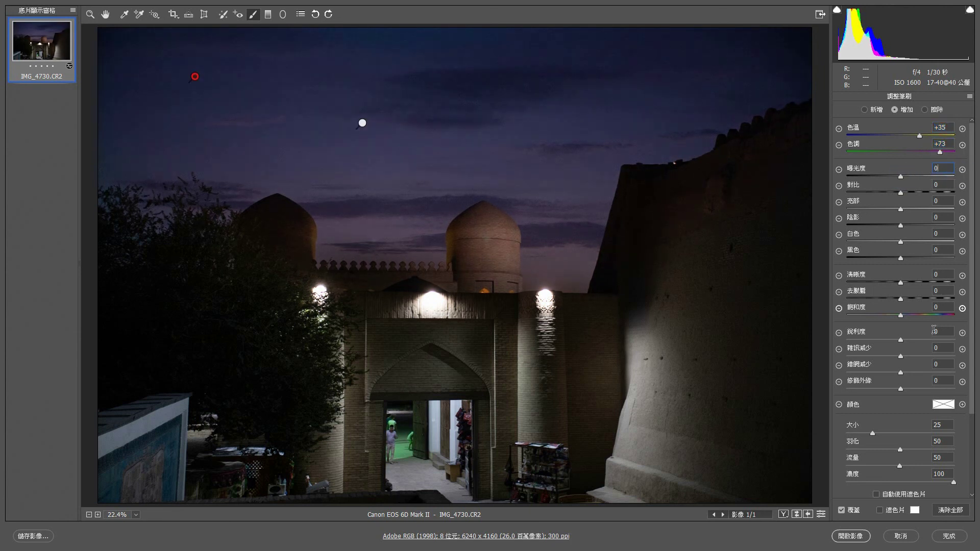
drag(901, 316, 913, 316)
- Switch the brush to Erase, select the purple pin, show its mask, and set Size 15
click(925, 110)
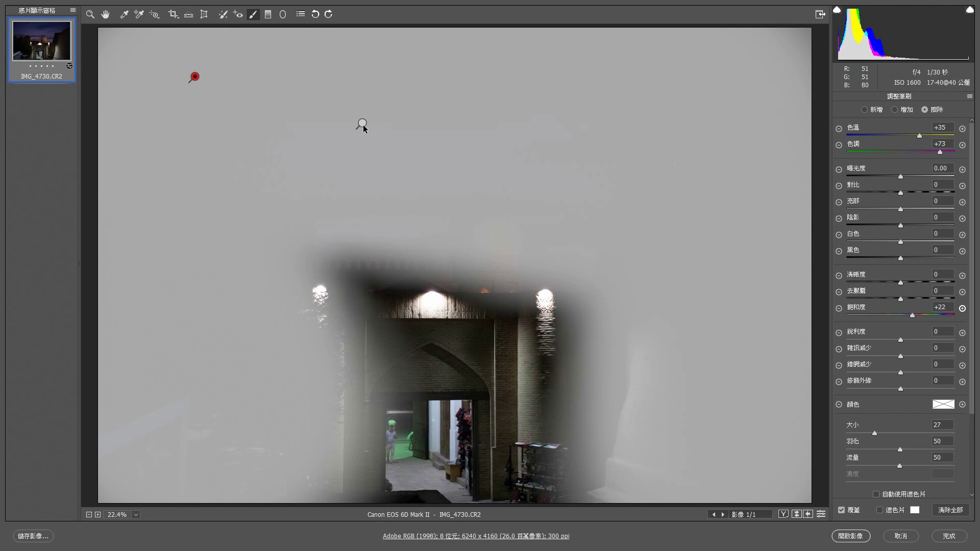
click(362, 124)
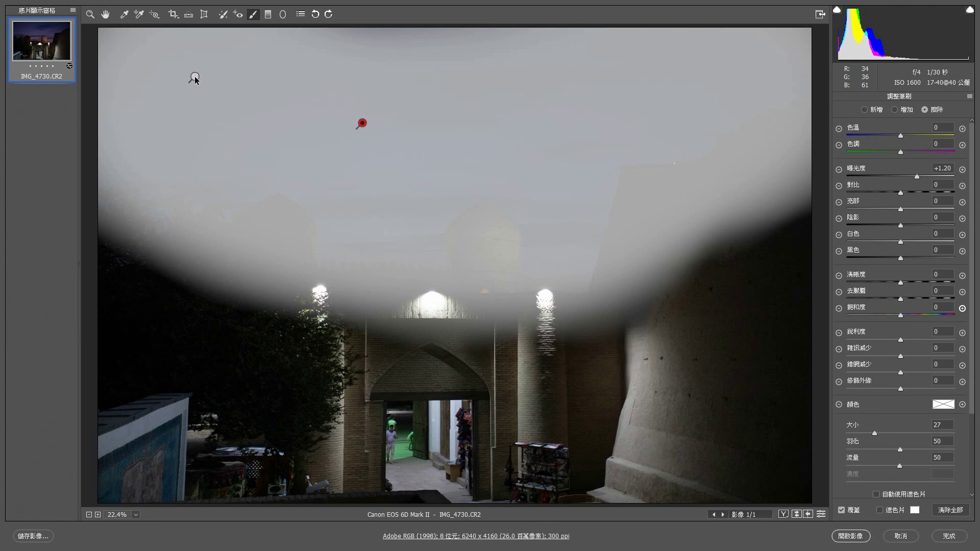
click(194, 77)
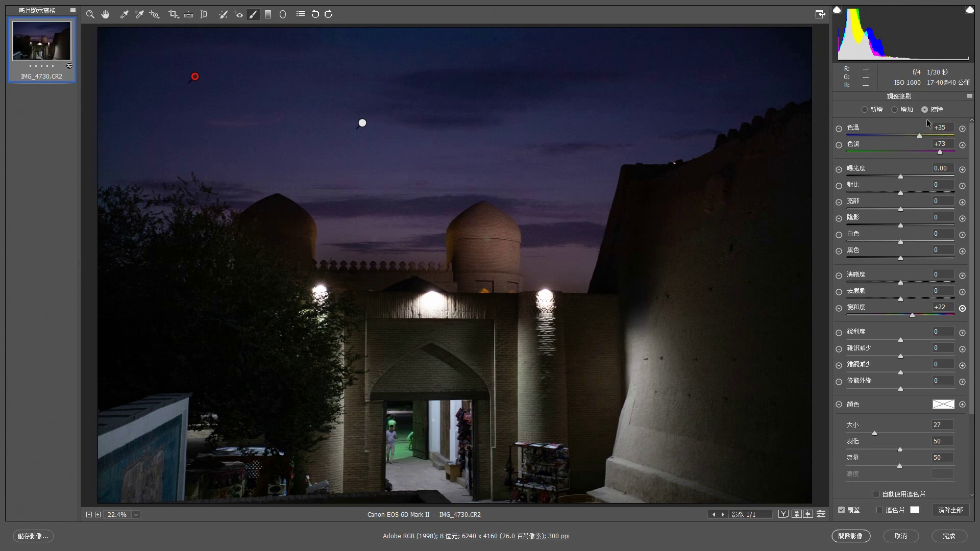
click(880, 510)
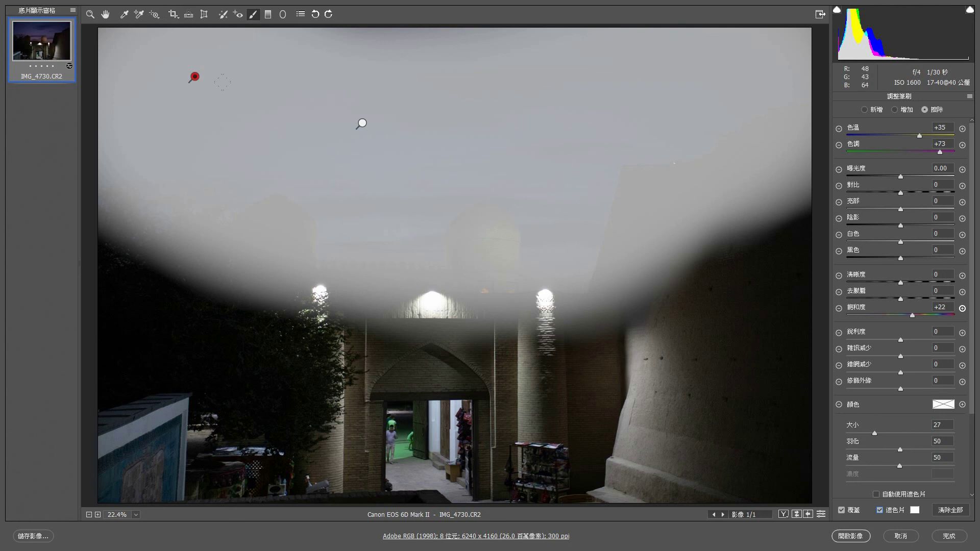
click(941, 425)
text(15)
click(484, 276)
- Erase the purple tint from the centre and left domes, right wall top and tree, then hide the mask
drag(485, 276, 446, 180)
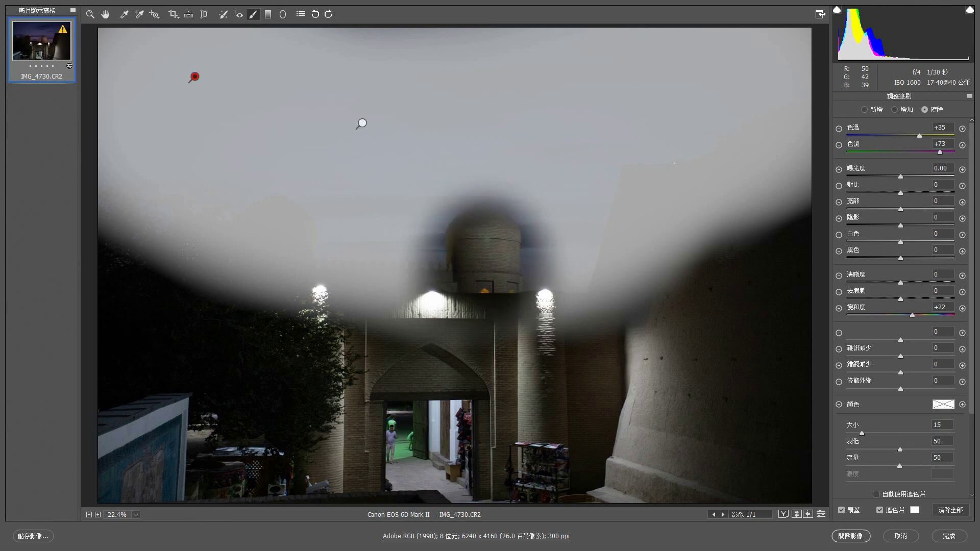
drag(262, 247, 363, 291)
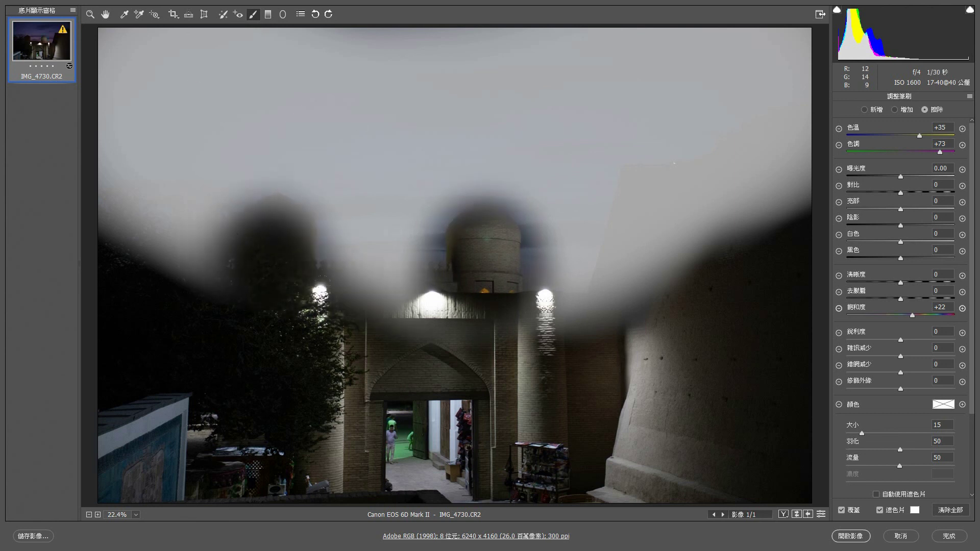
drag(513, 324, 680, 171)
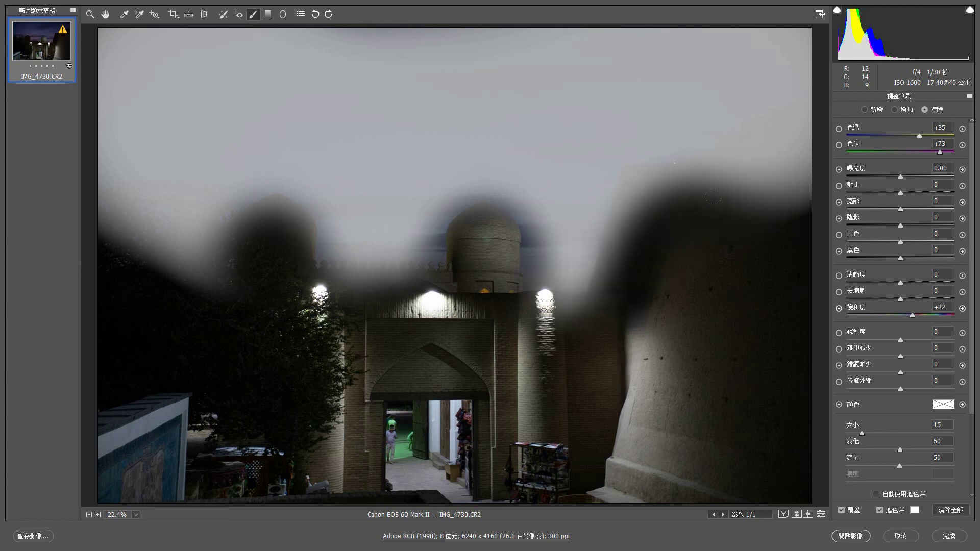
drag(113, 291, 144, 263)
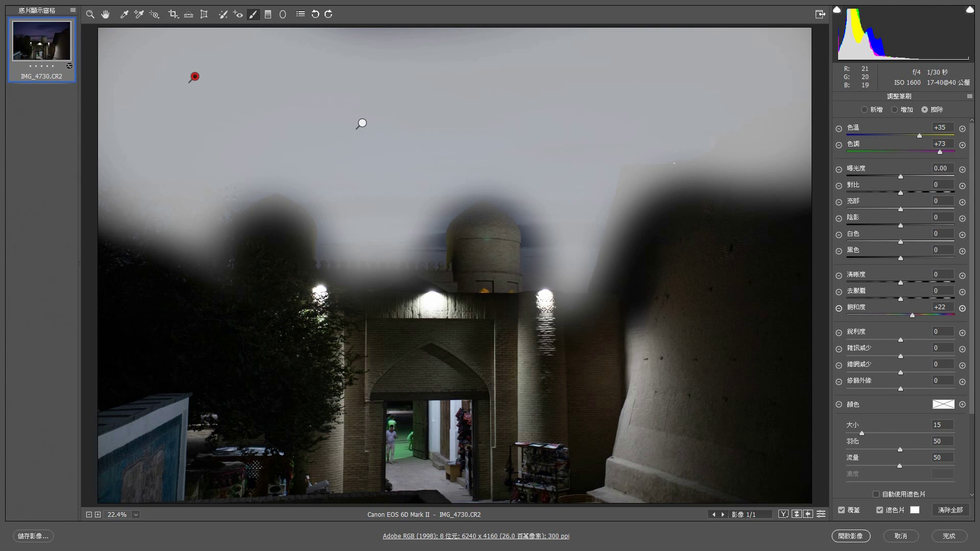
drag(231, 193, 306, 224)
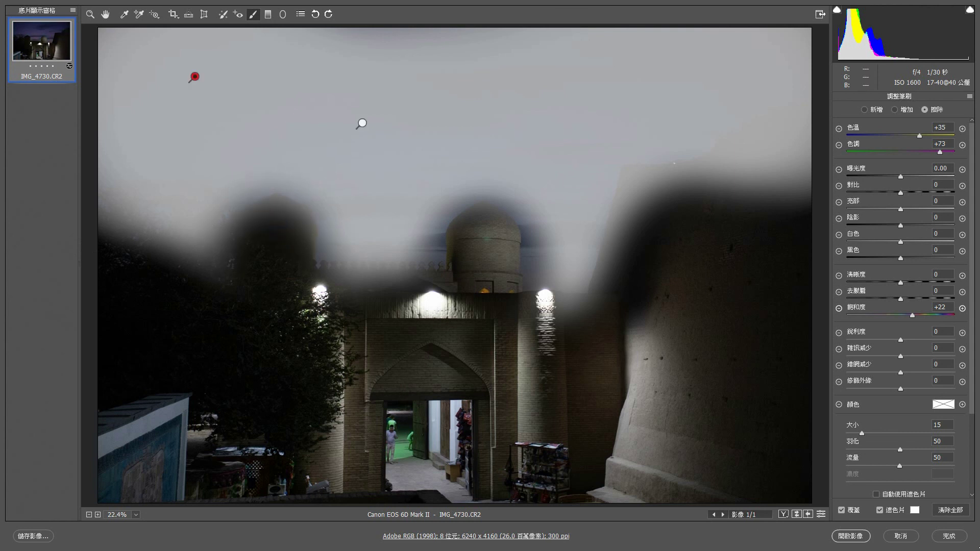
click(879, 510)
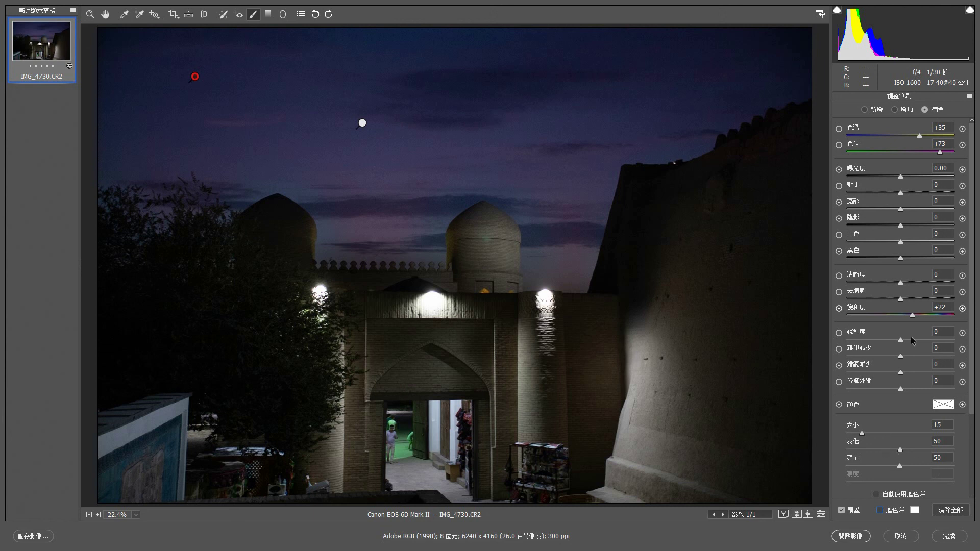
- Switch the brush back to Add at Size 15 and paint more purple into the sky
click(894, 110)
click(943, 424)
text(15)
drag(365, 166, 443, 120)
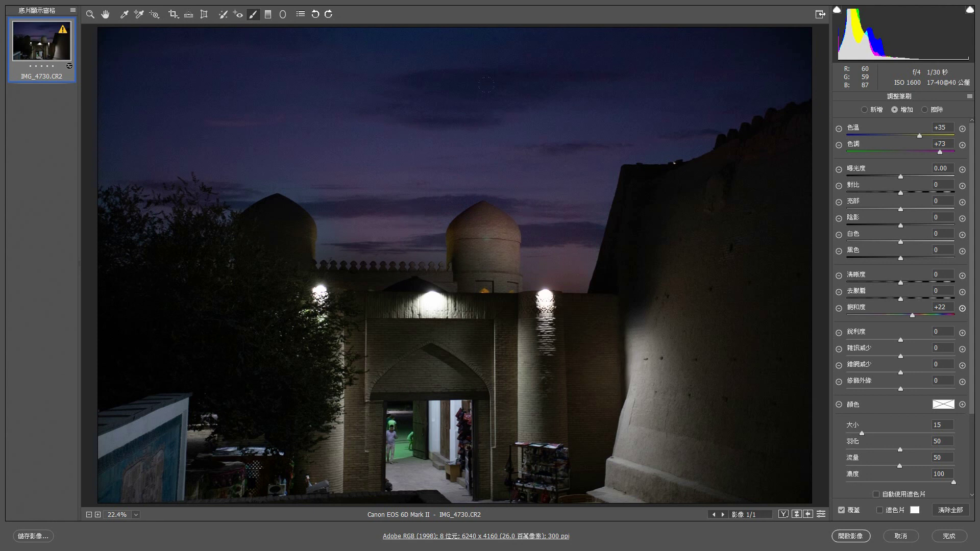